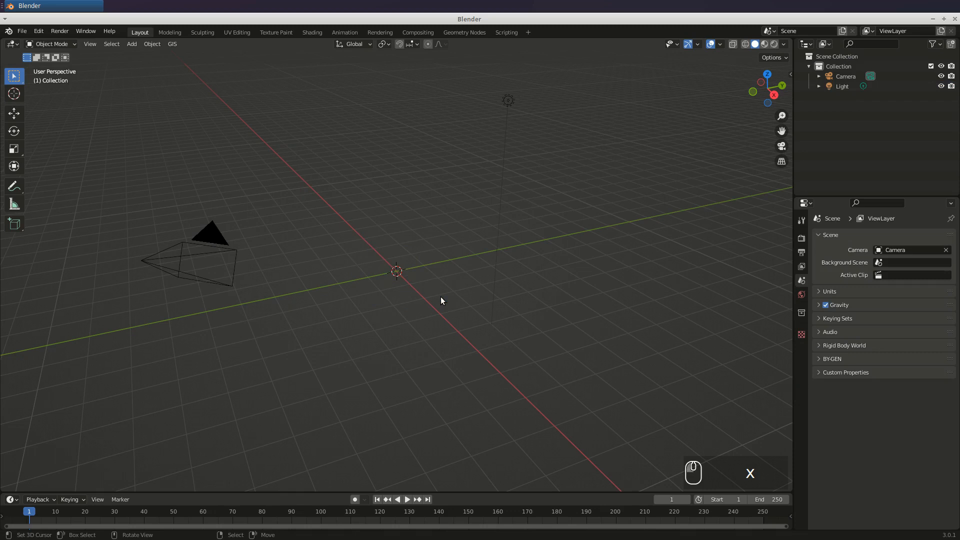
# Add the propeller reference image in front orthographic view and reset its location to 0 m on X, Y and Z.
pyautogui.press('KP_1')
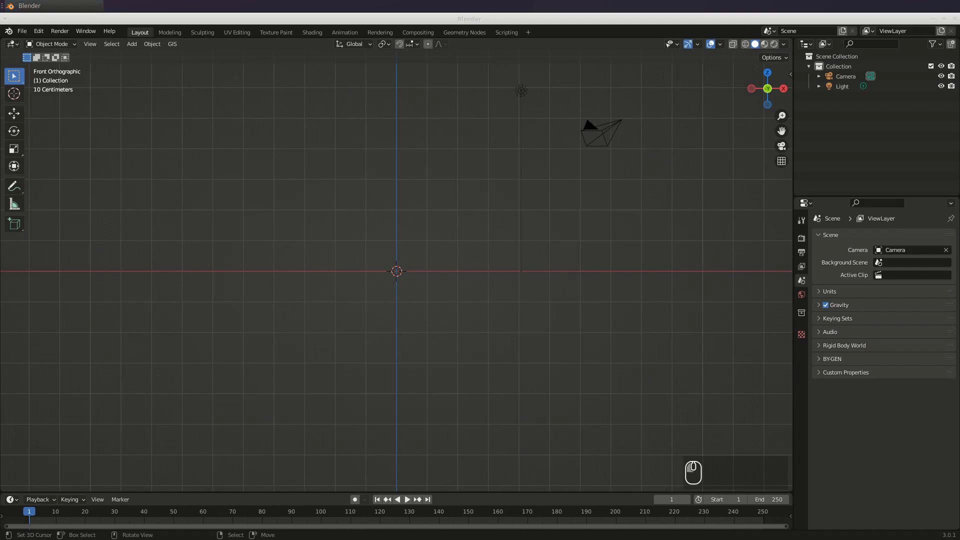
pyautogui.moveTo(0, 130); pyautogui.dragTo(277, 159)
pyautogui.click(277, 159)
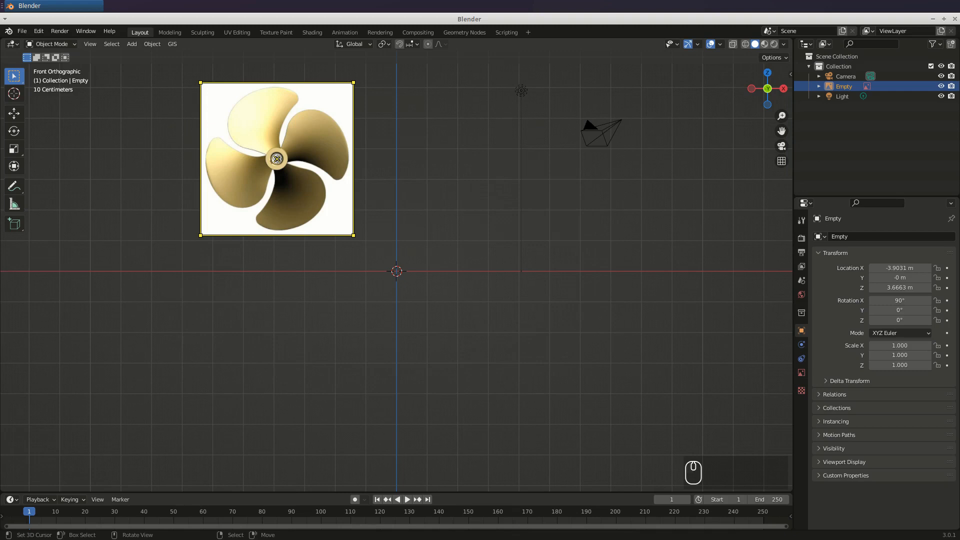
pyautogui.press('n')
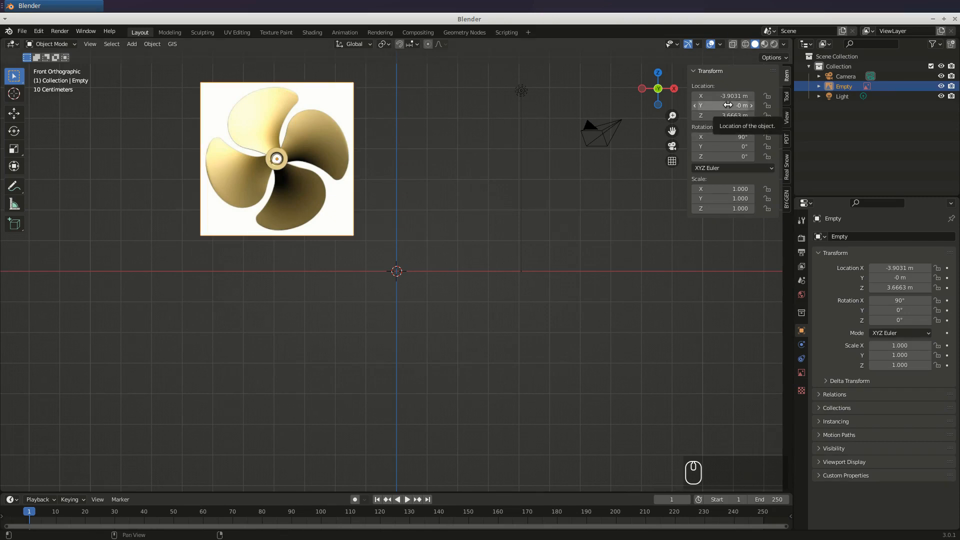
pyautogui.press('BackSpace')
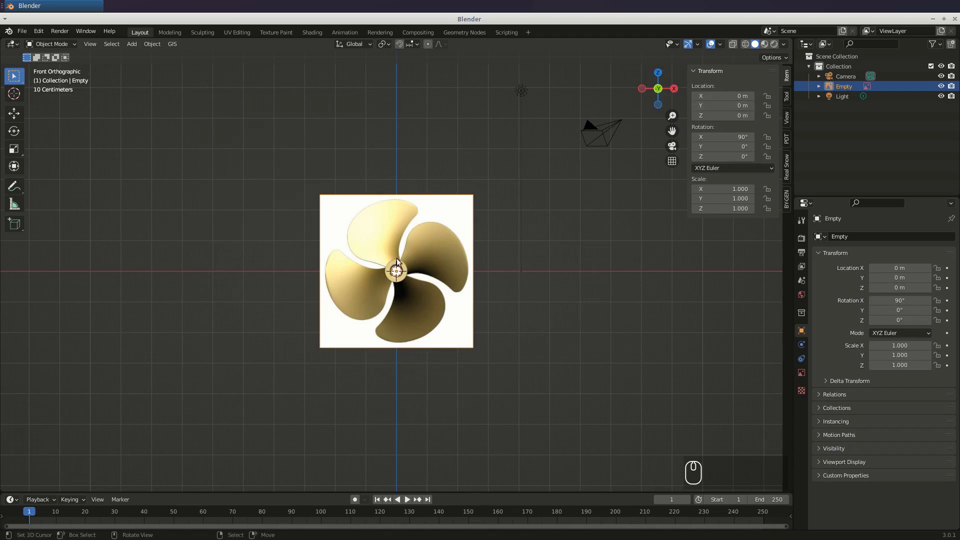
# Add a Bezier curve at the origin and rotate it 90° about the X axis.
pyautogui.scroll(7, 396, 259)
pyautogui.scroll(-2, 397, 258)
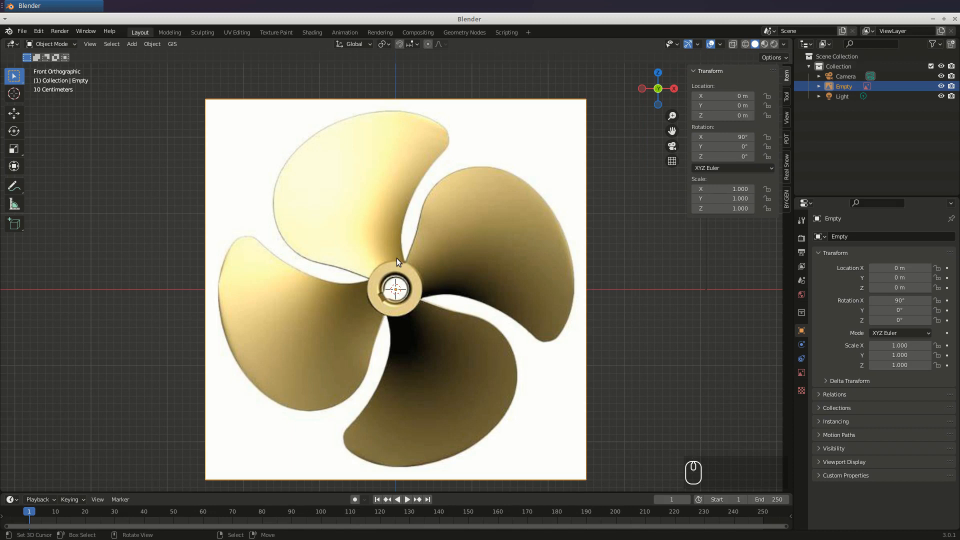
pyautogui.hotkey('shift', 'a')
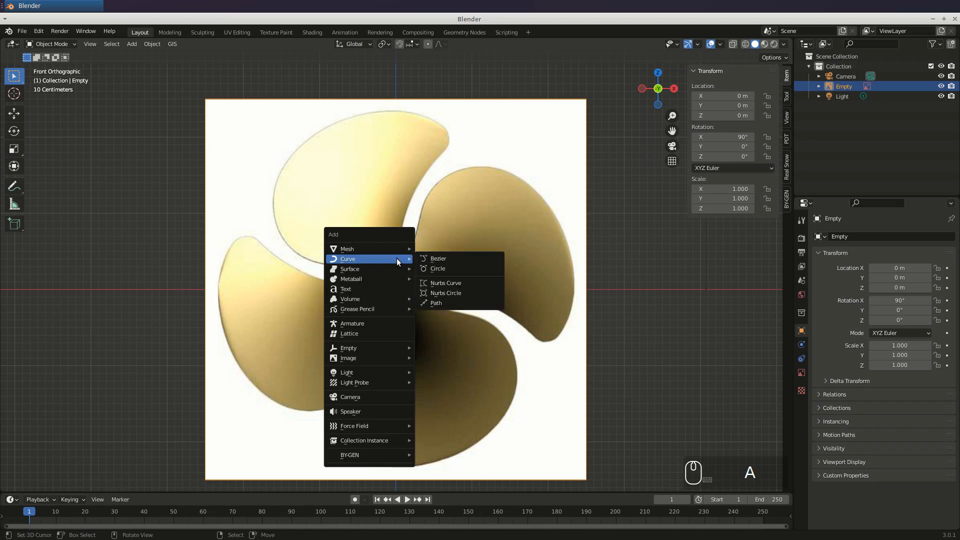
pyautogui.click(464, 265)
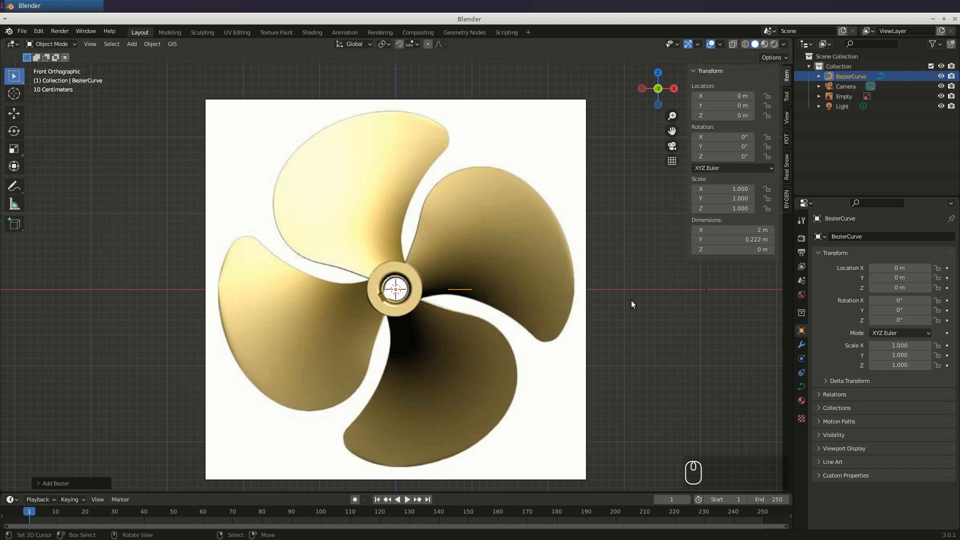
pyautogui.press('r')
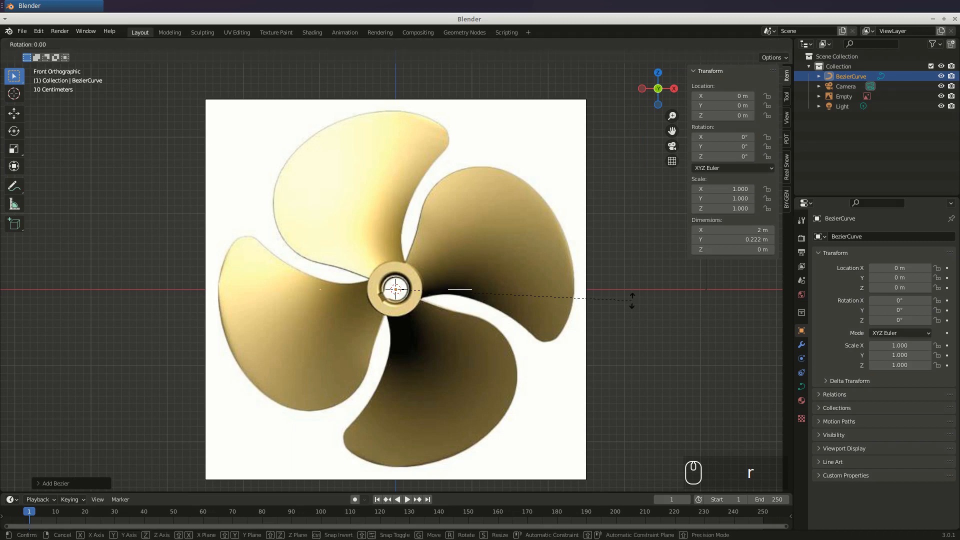
pyautogui.press('x')
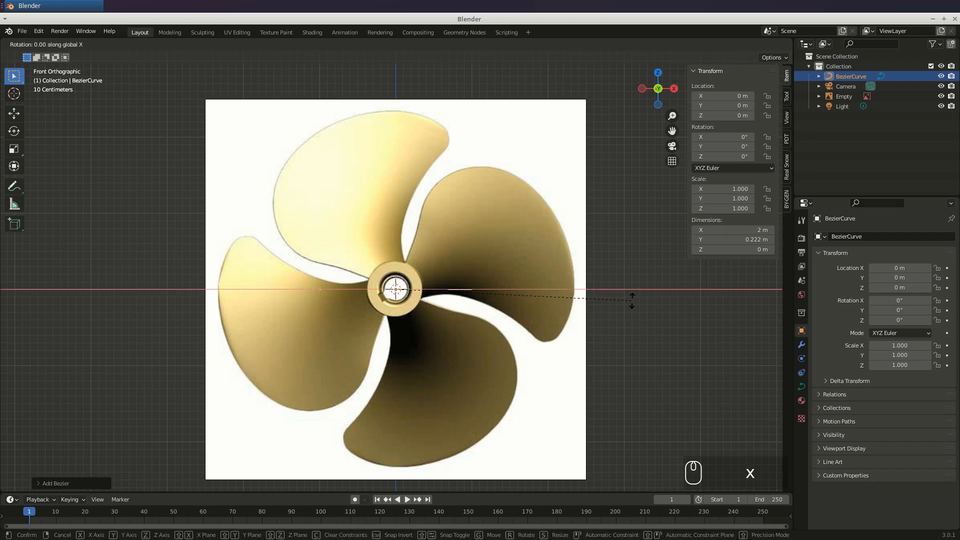
pyautogui.write('90')
pyautogui.press('Return')
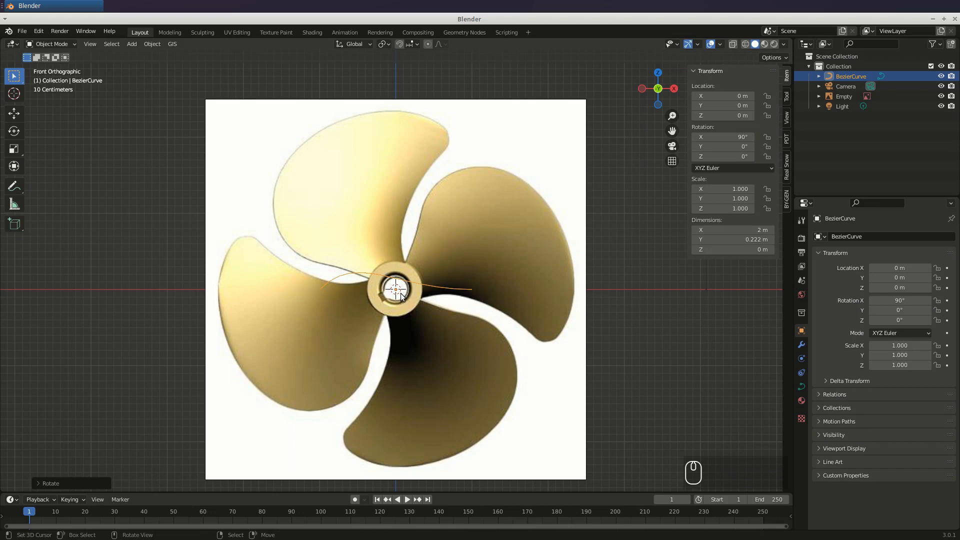
# In Edit Mode, move the curve's two points to the upper blade's tip (about 0.67, 2.09 m) and left edge (about -1.61, 1.28 m).
pyautogui.press('Tab')
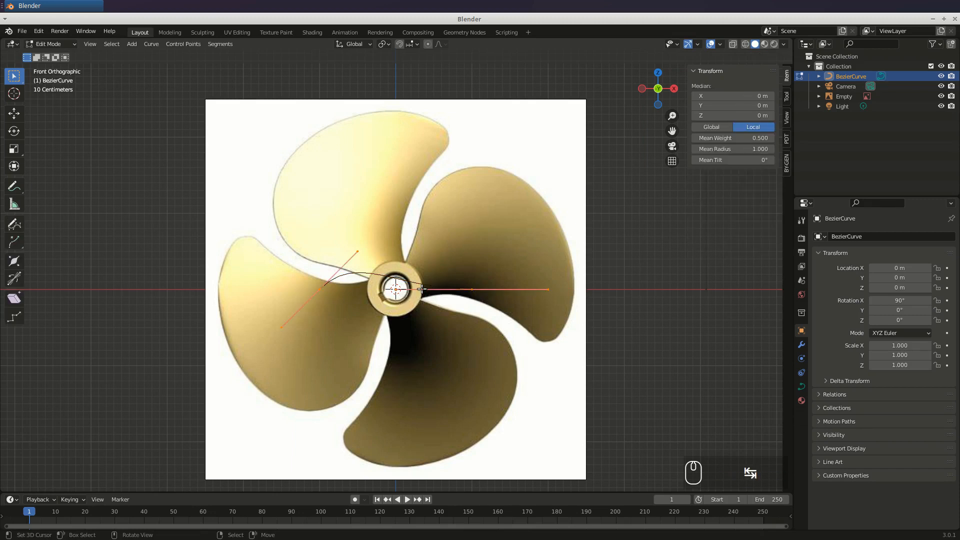
pyautogui.scroll(3, 441, 288)
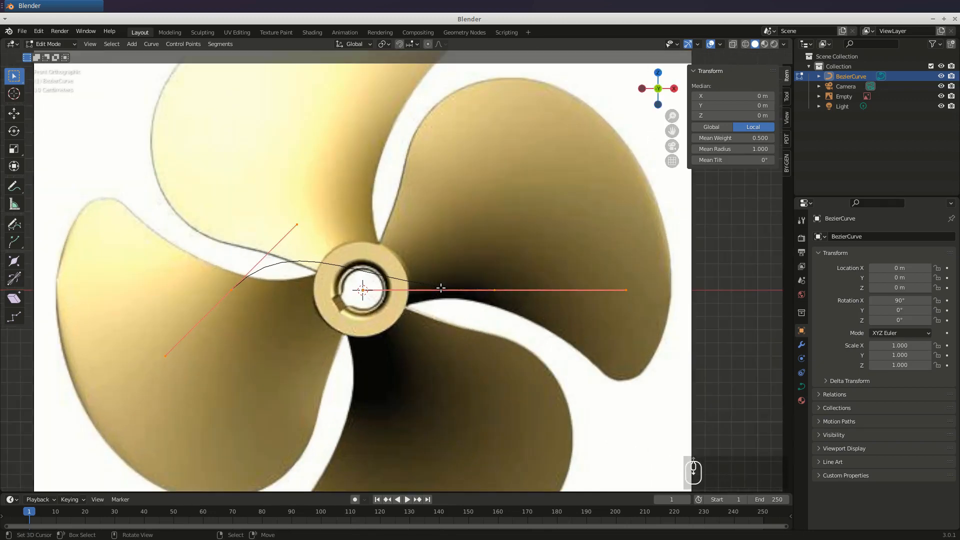
pyautogui.scroll(-2, 441, 288)
pyautogui.click(296, 289)
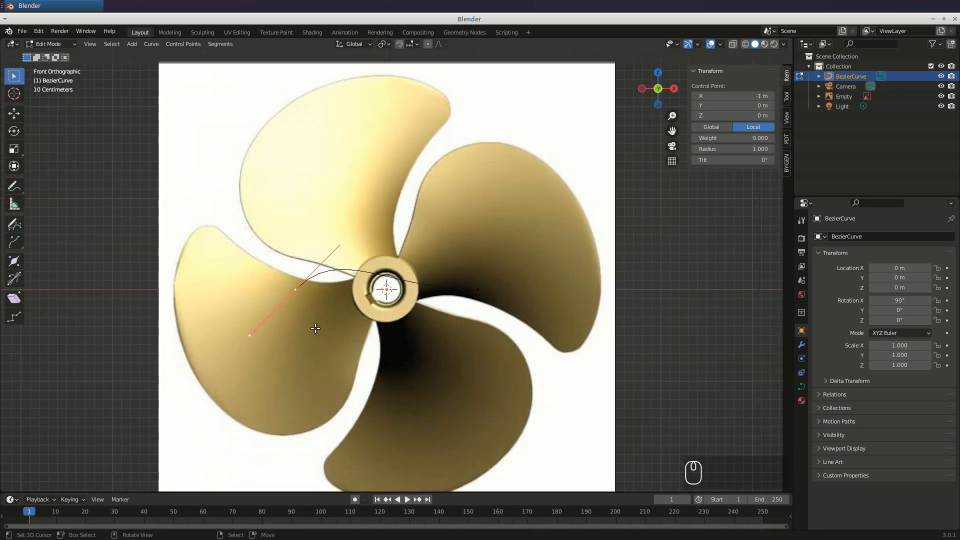
pyautogui.press('g')
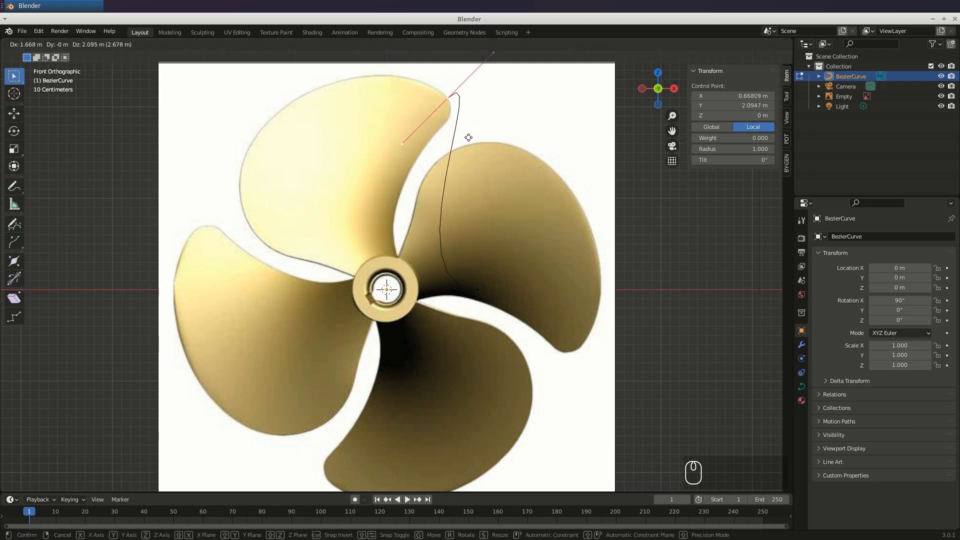
pyautogui.click(468, 137)
pyautogui.click(480, 289)
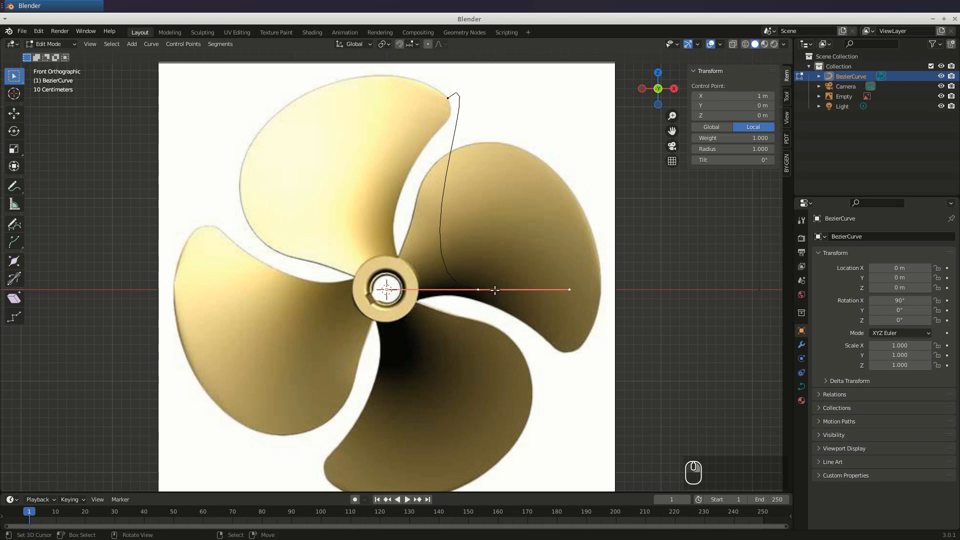
pyautogui.press('g')
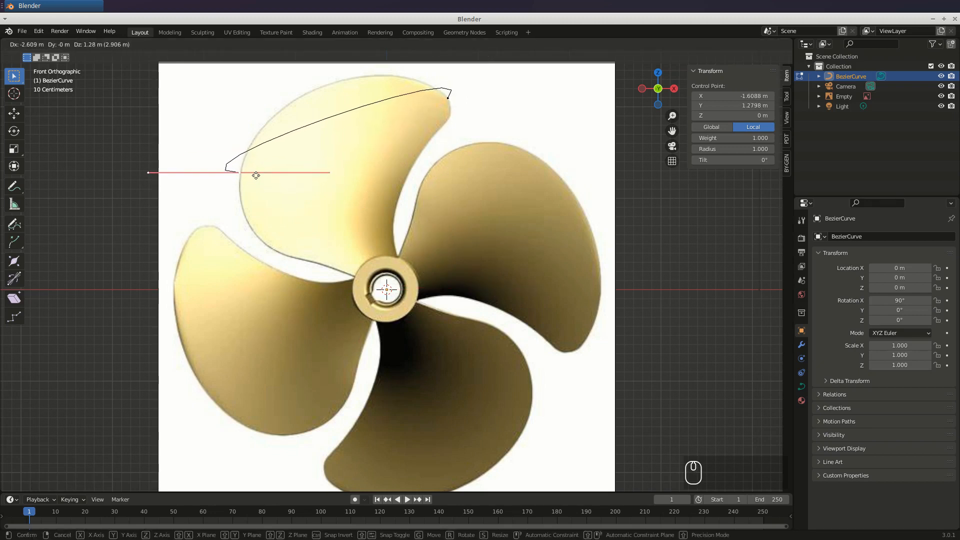
pyautogui.click(256, 175)
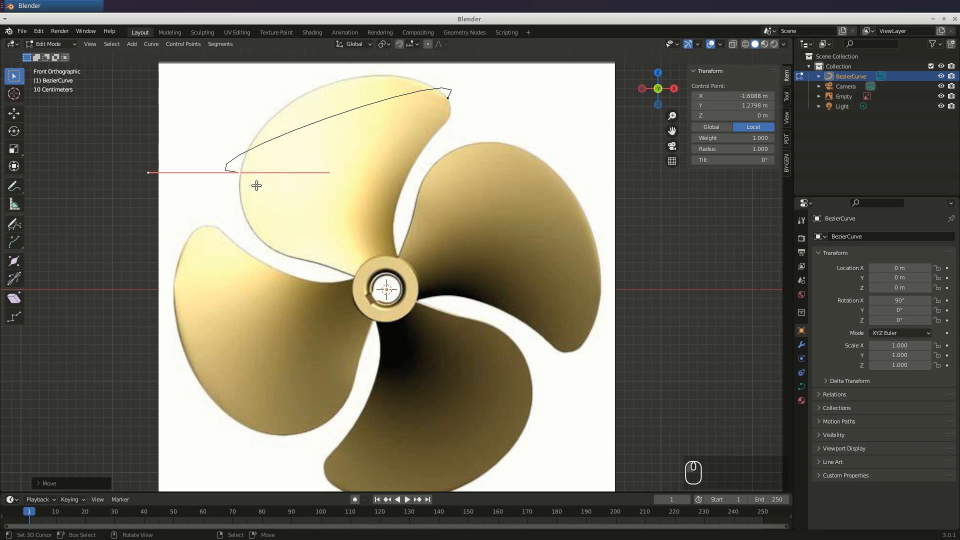
# Extrude two more points at the blade's root on the hub, about (-0.25, 0.14) and (0.11, 0.27) m, and close the curve at the tip.
pyautogui.press('e')
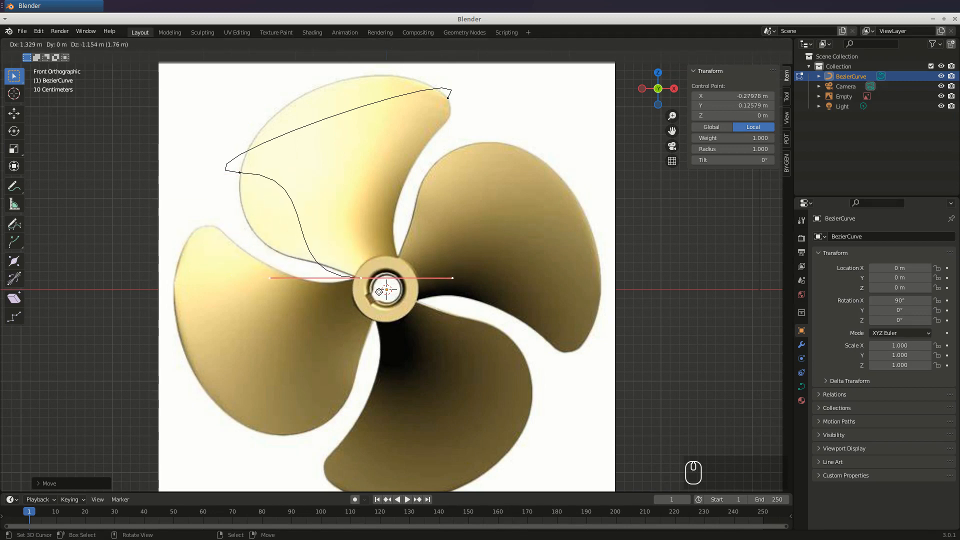
pyautogui.click(381, 289)
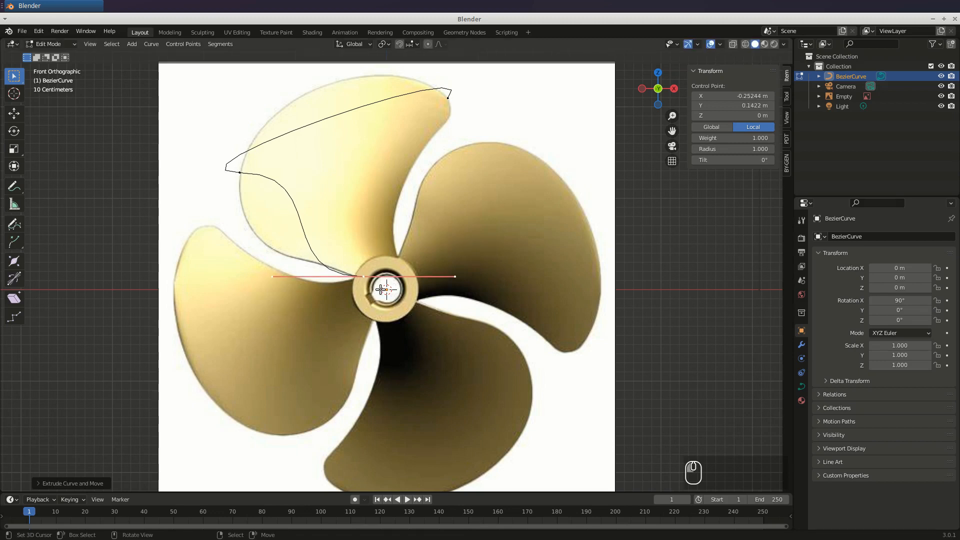
pyautogui.press('e')
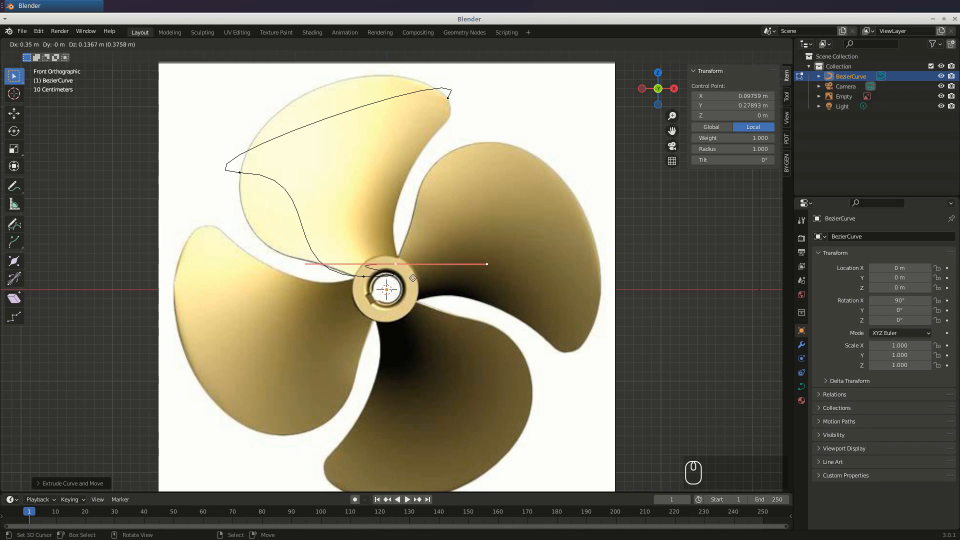
pyautogui.click(412, 278)
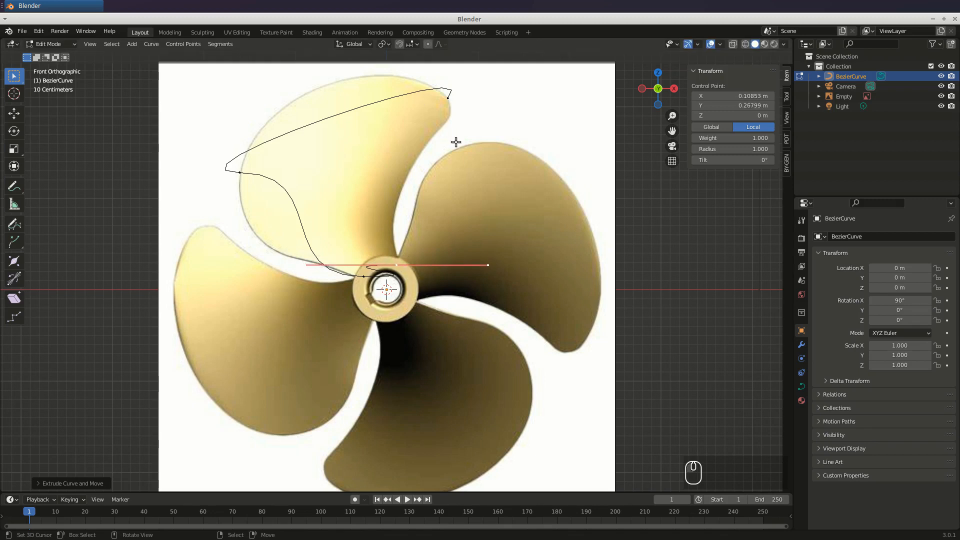
pyautogui.click(448, 97)
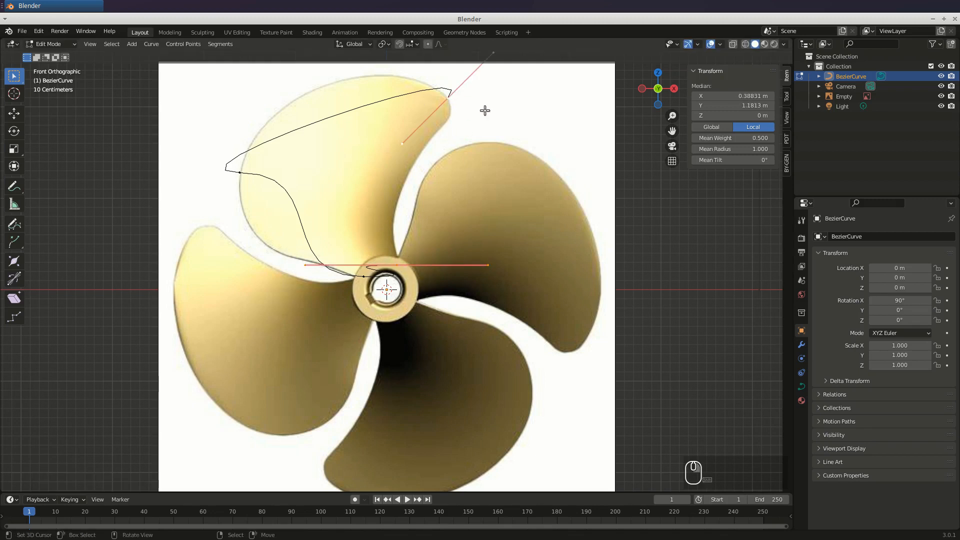
pyautogui.press('f')
# Swing the handles of the tip point and left-edge point to about (0.15, 2.81) and (-1.61, 1.93) m to follow the blade's outer outline.
pyautogui.keyDown('shift'); pyautogui.moveTo(413, 199); pyautogui.dragTo(415, 199, button='middle'); pyautogui.keyUp('shift')
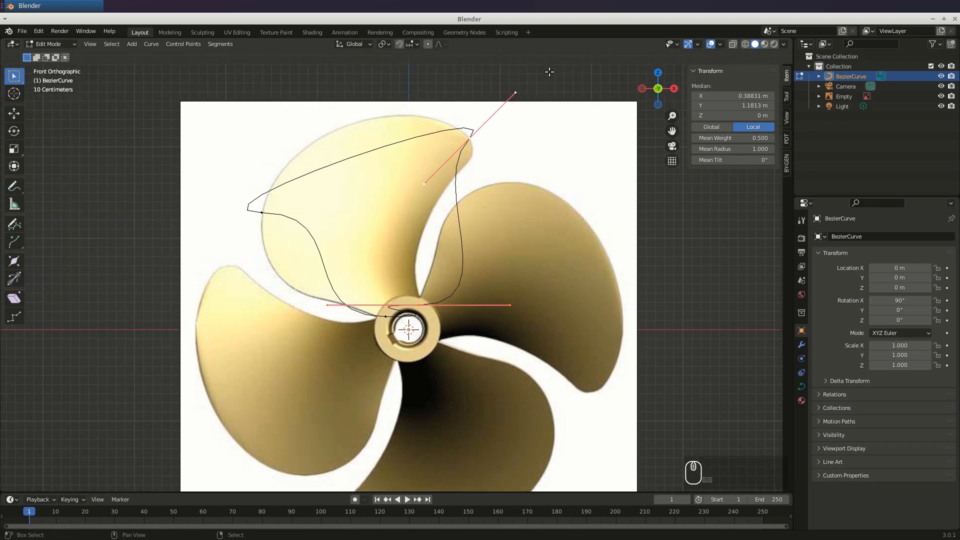
pyautogui.click(516, 92)
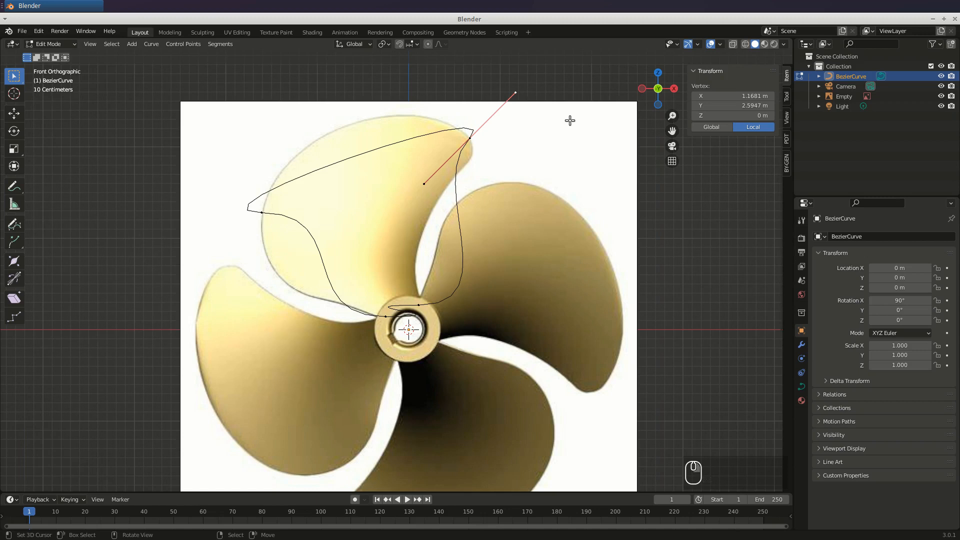
pyautogui.press('g')
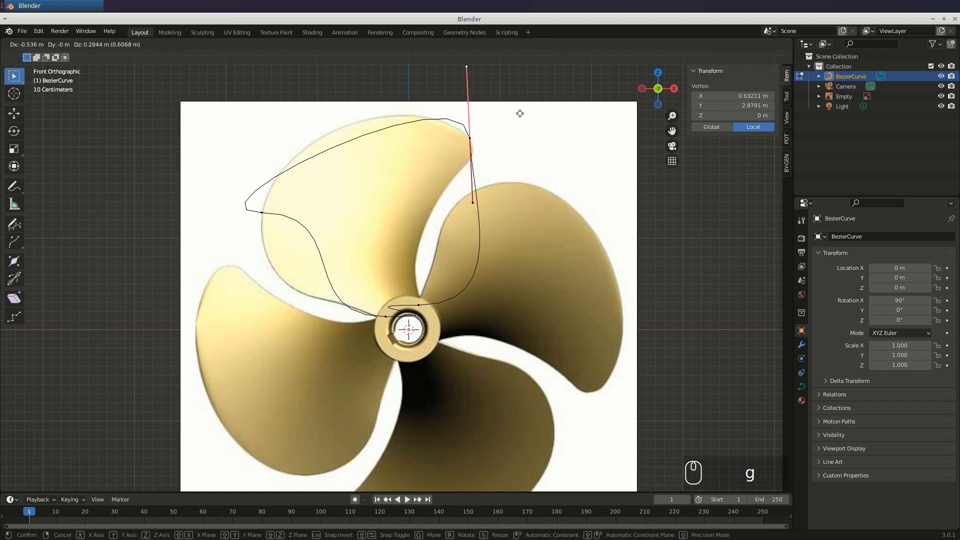
pyautogui.click(479, 121)
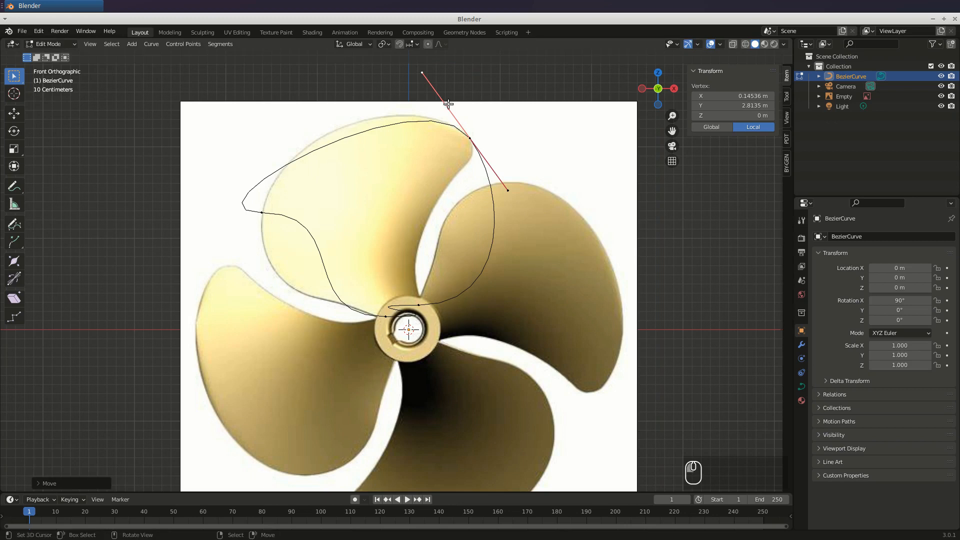
pyautogui.click(261, 212)
pyautogui.click(170, 213)
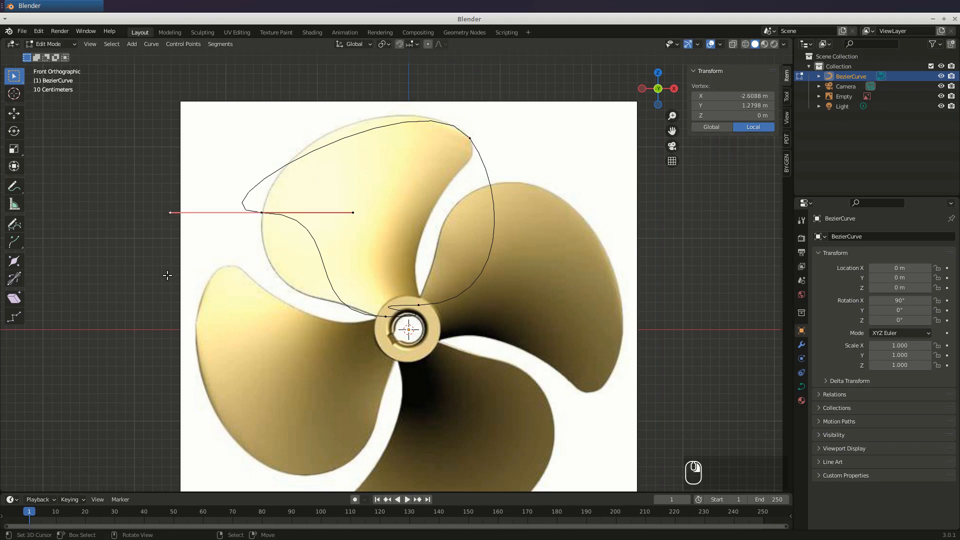
pyautogui.press('g')
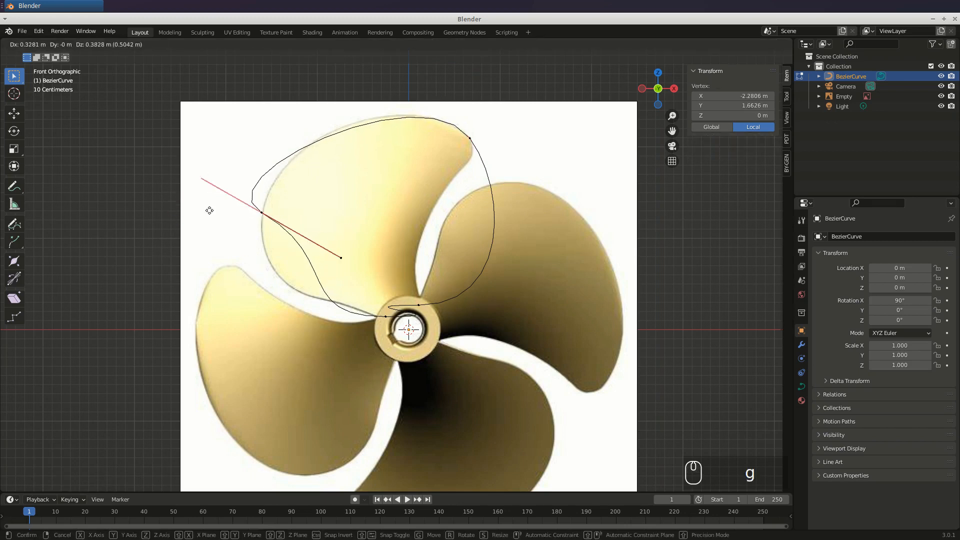
pyautogui.click(253, 198)
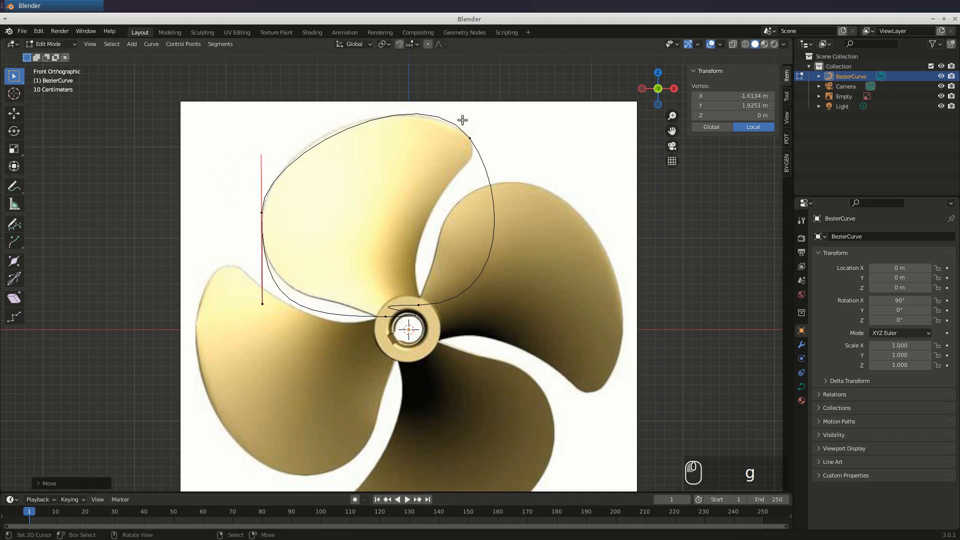
# Refine the tip point's upper handle to about (-0.13, 2.79) m so the curve matches the blade's top edge.
pyautogui.click(470, 138)
pyautogui.click(425, 70)
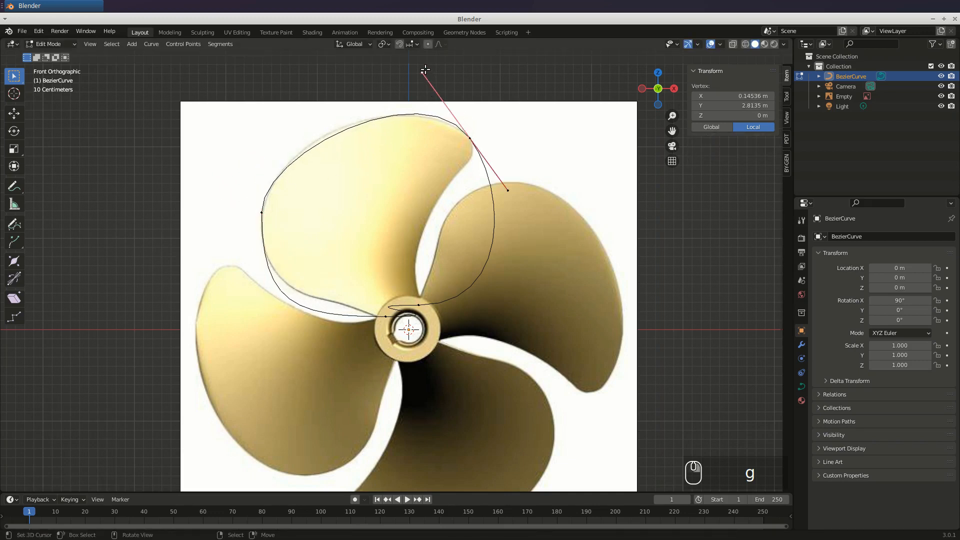
pyautogui.press('g')
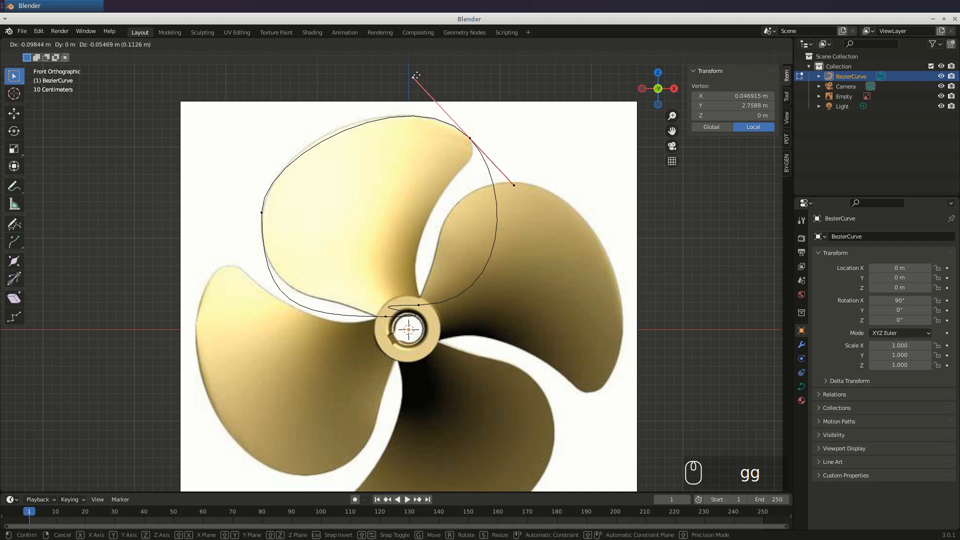
pyautogui.click(360, 86)
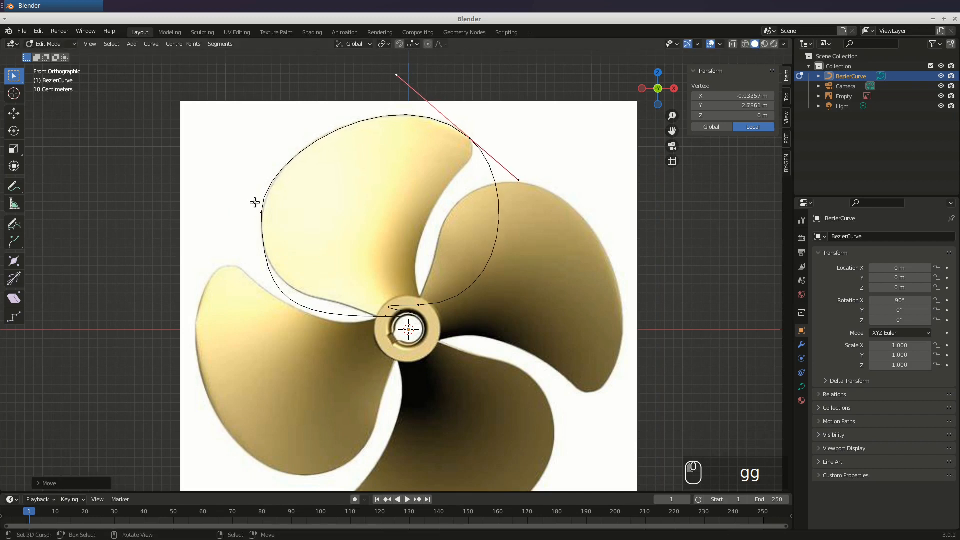
# Set the handle type of the root's left control point to Free.
pyautogui.click(262, 213)
pyautogui.click(386, 316)
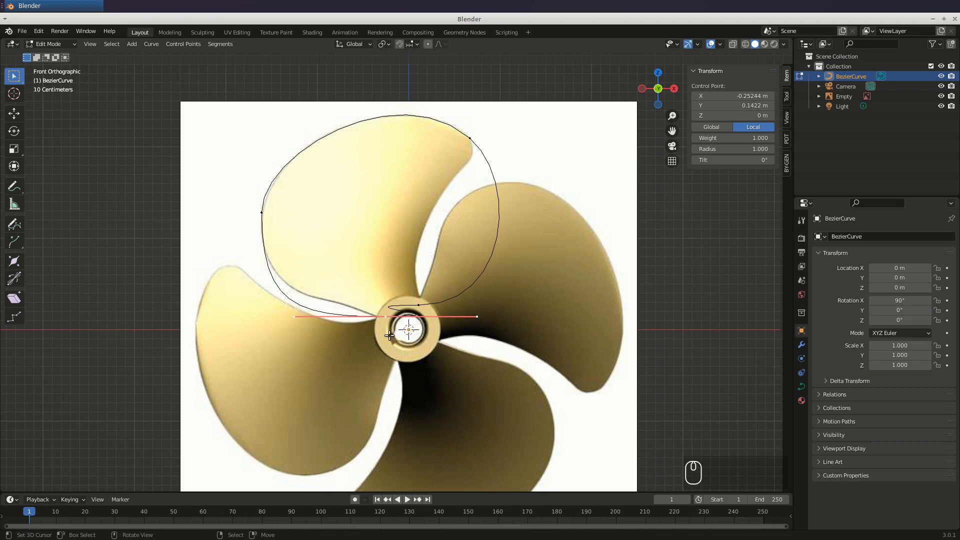
pyautogui.press('v')
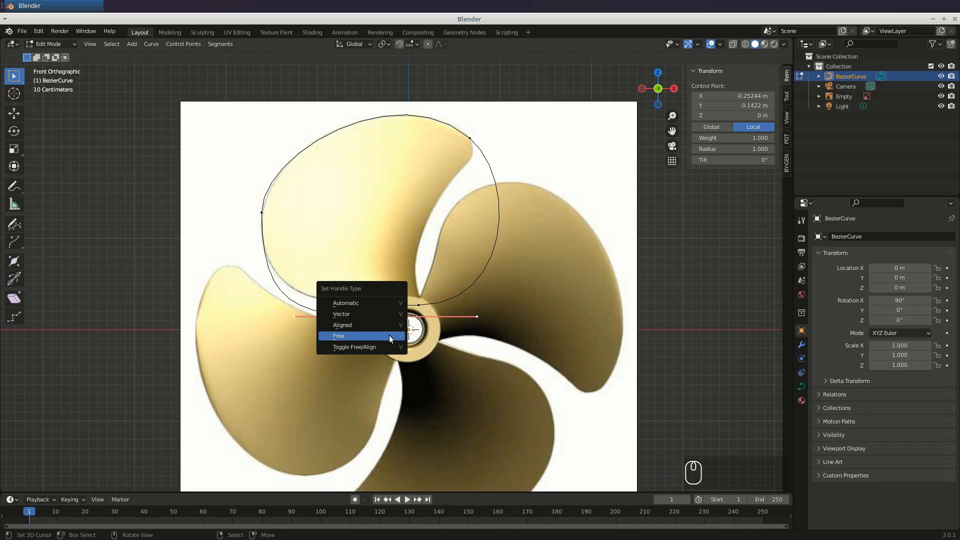
pyautogui.click(389, 335)
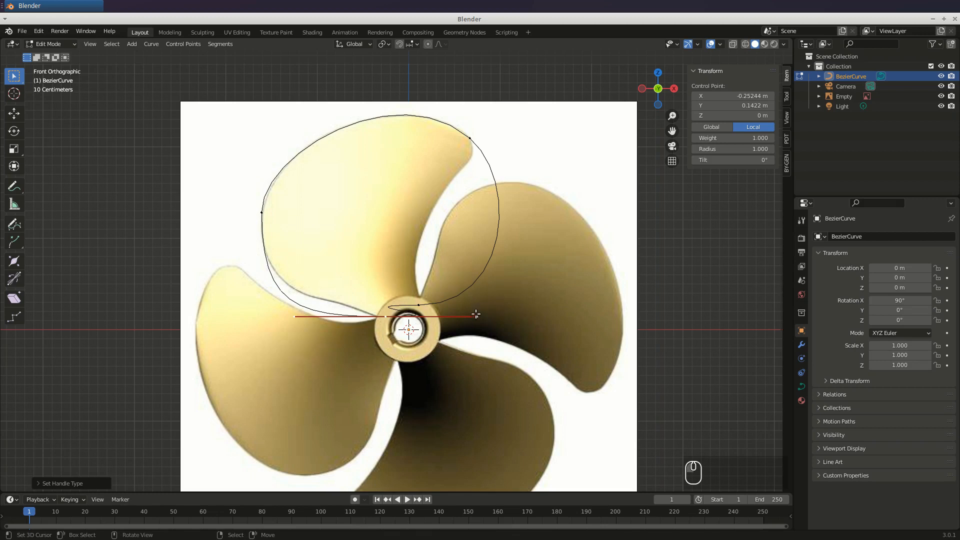
# Move the left root point's outer handle to about (-0.60, 0.45) m and the point itself to about (-0.27, 0.07) m.
pyautogui.click(291, 316)
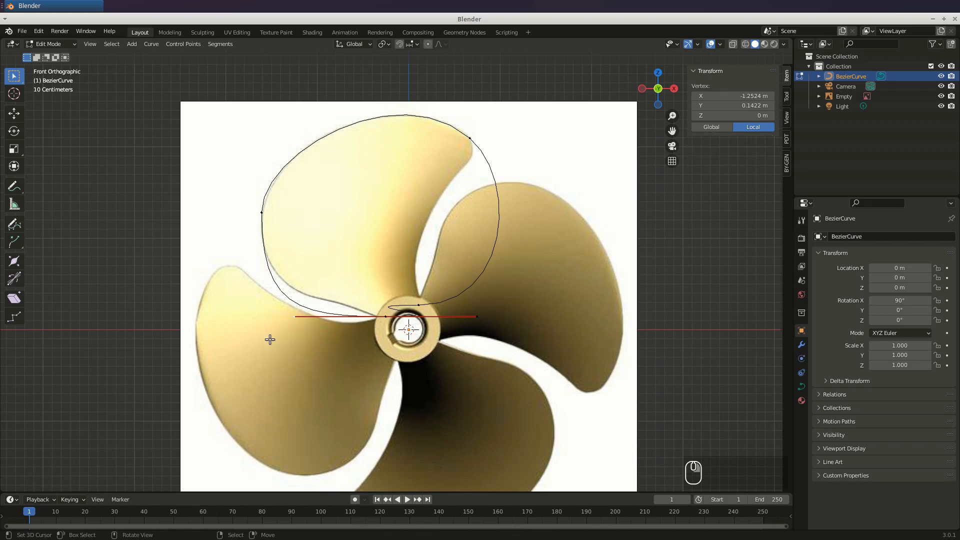
pyautogui.press('g')
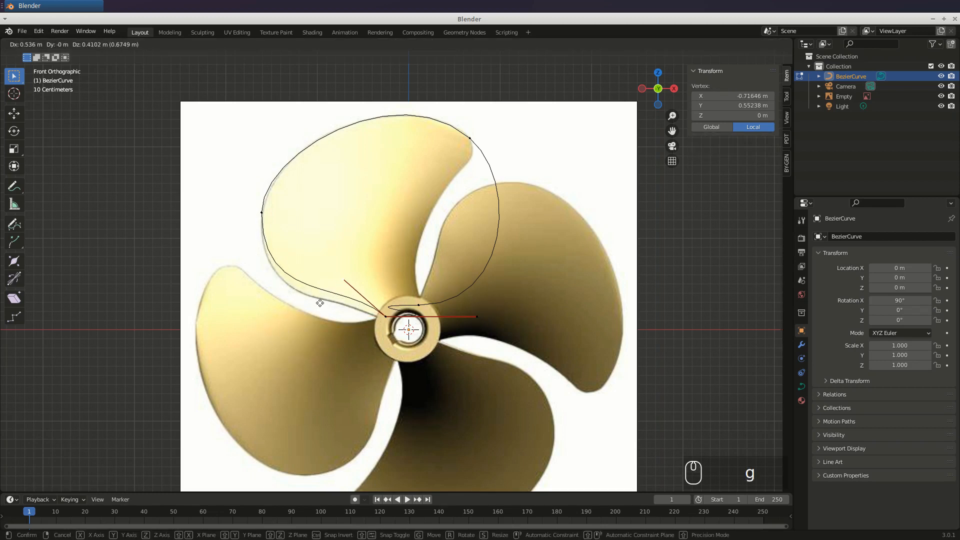
pyautogui.click(332, 312)
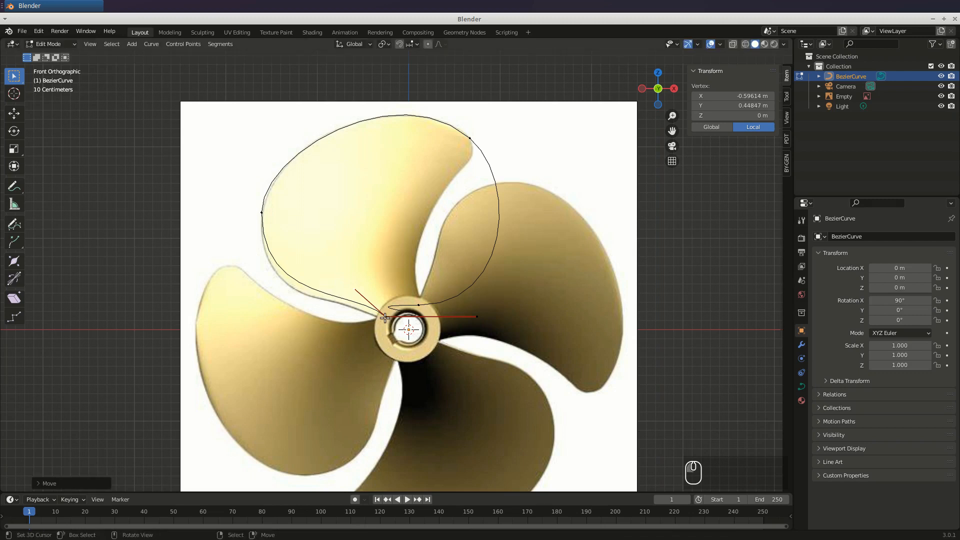
pyautogui.rightClick(387, 318)
pyautogui.press('g')
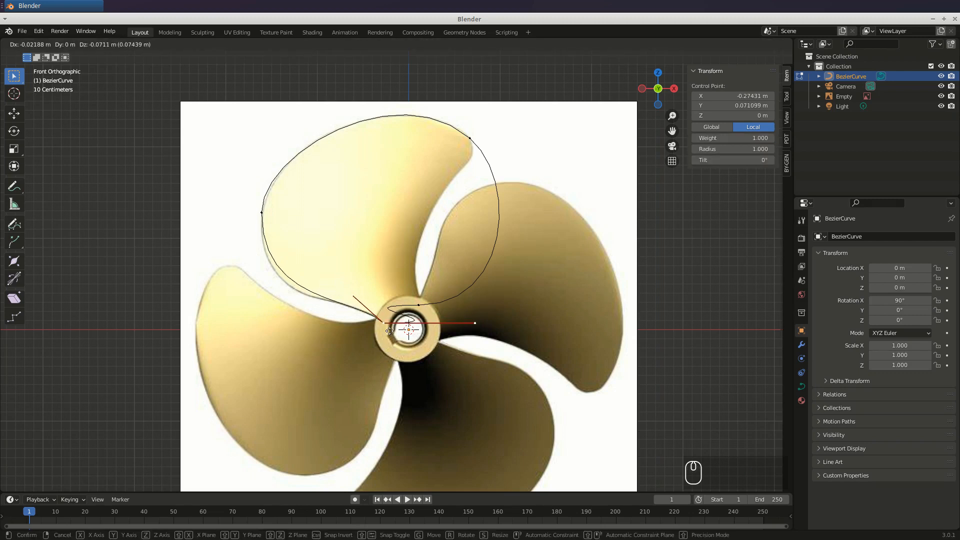
pyautogui.click(389, 331)
# Move the lower handle of the left-edge point to about (-1.62, 0.16) m to follow the blade's lower outline.
pyautogui.rightClick(261, 213)
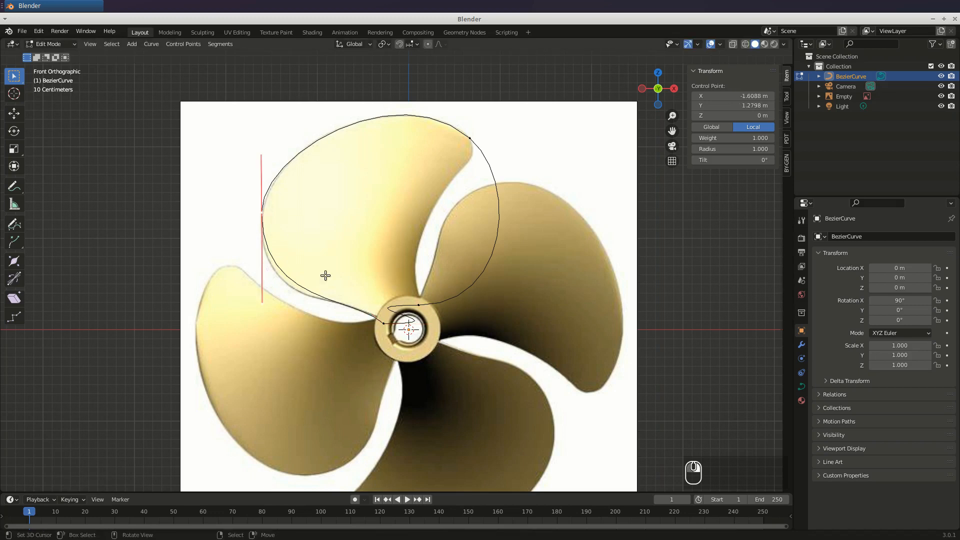
pyautogui.rightClick(262, 304)
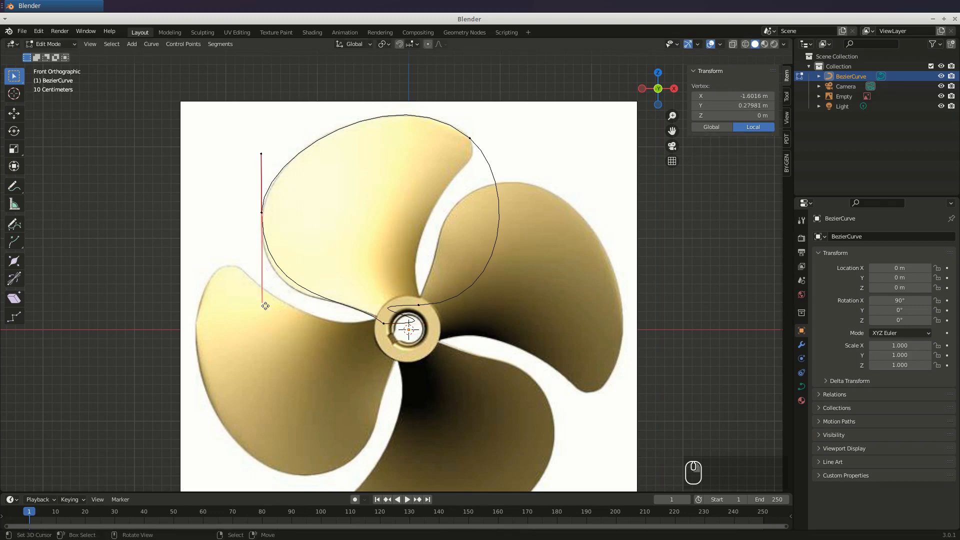
pyautogui.press('g')
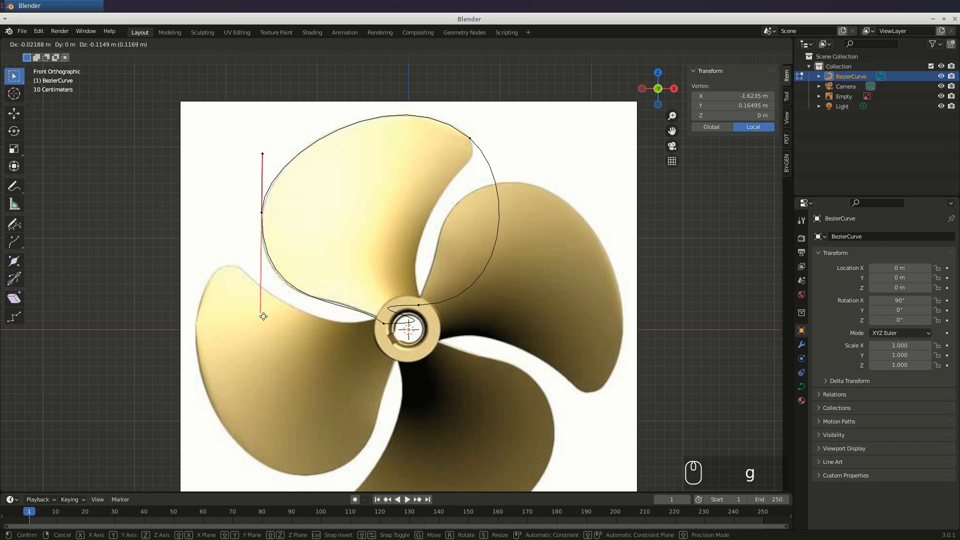
pyautogui.click(263, 317)
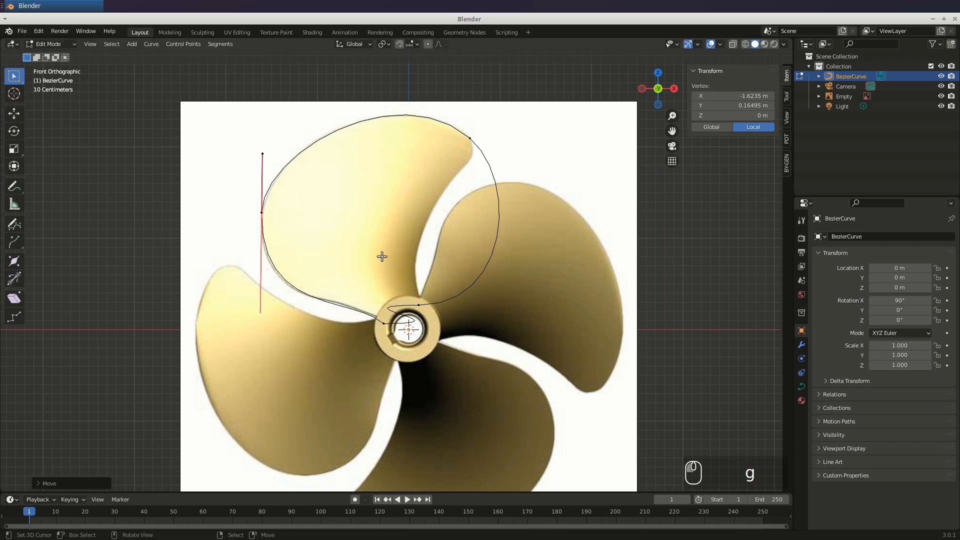
# Swing the left root point's hub-side handle in to about (-0.15, 0.35) m to start the arc along the hub.
pyautogui.rightClick(382, 324)
pyautogui.rightClick(478, 324)
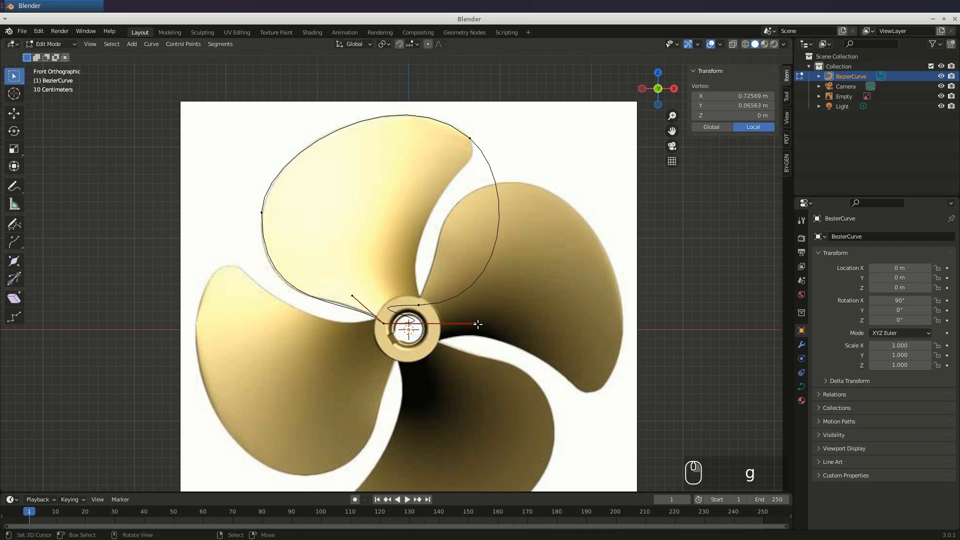
pyautogui.press('g')
pyautogui.press('g')
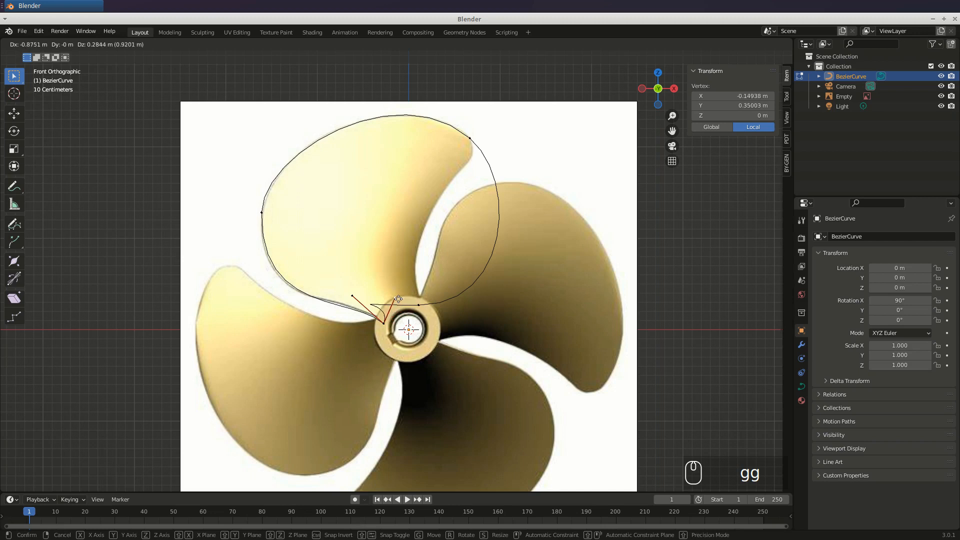
pyautogui.click(398, 299)
# Shorten the right root point's hub-side handle to about (-0.18, 0.37) m.
pyautogui.rightClick(419, 304)
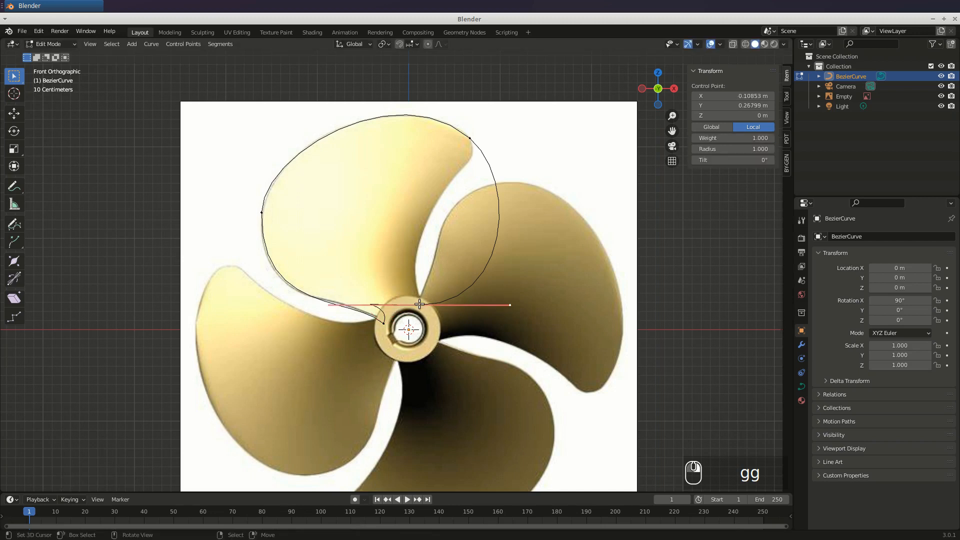
pyautogui.rightClick(322, 304)
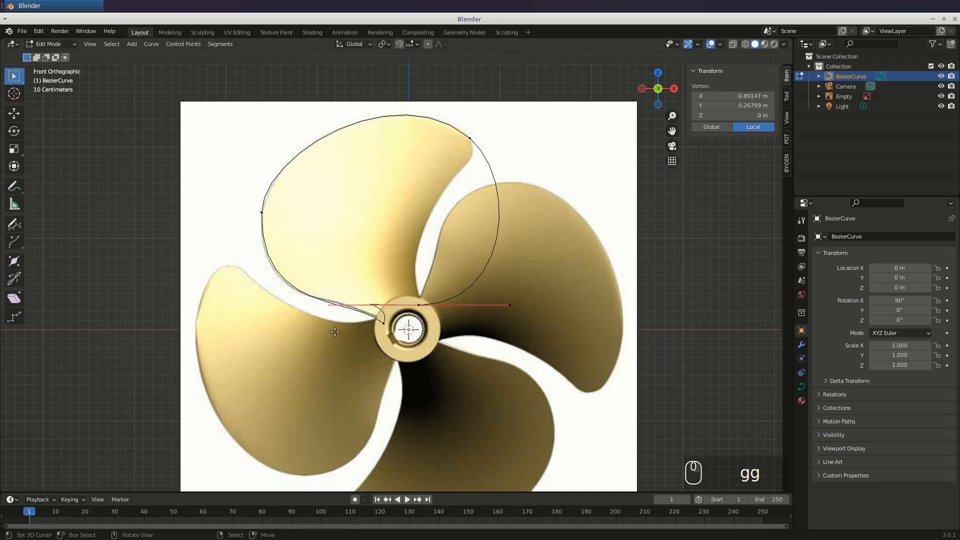
pyautogui.press('g')
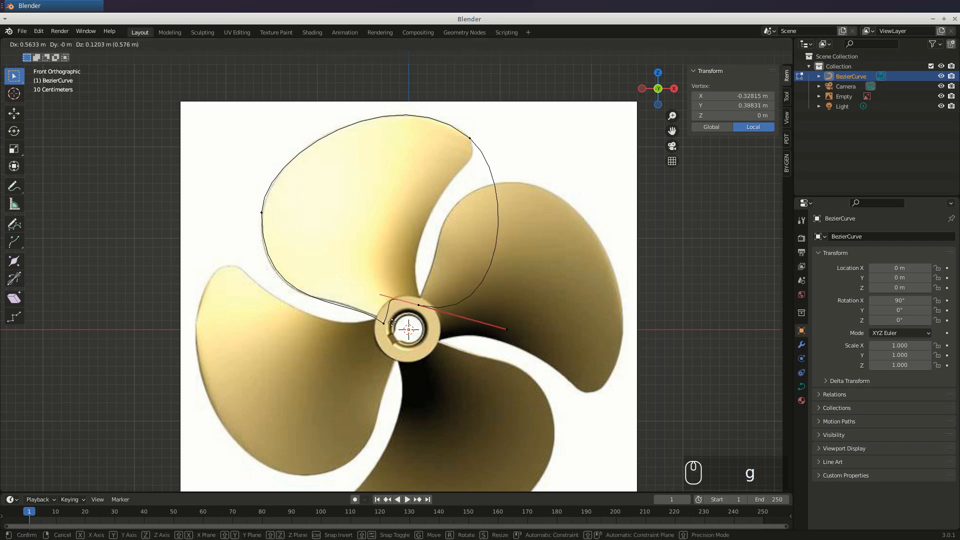
pyautogui.click(405, 324)
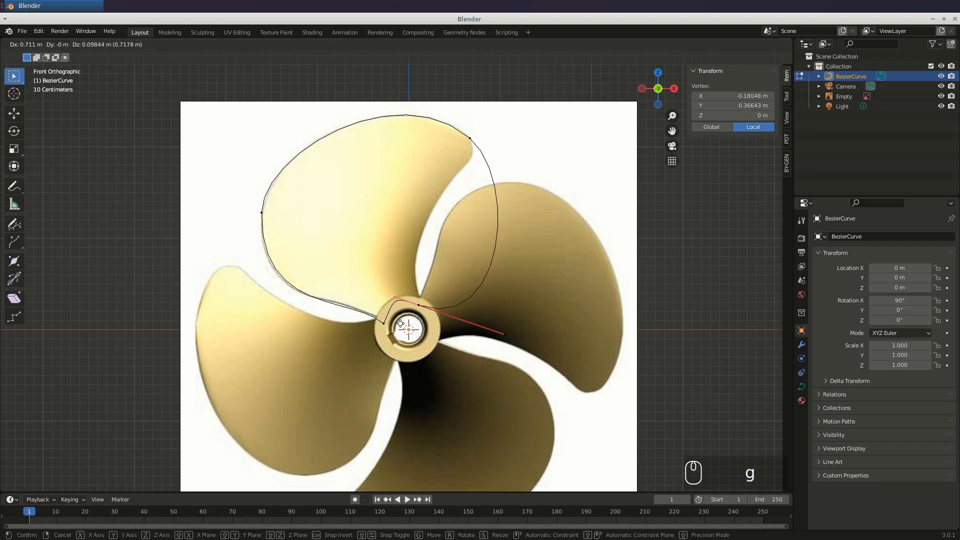
# Set the right root point's handle type to Free and pull its hub-side handle in closer to the point.
pyautogui.rightClick(419, 305)
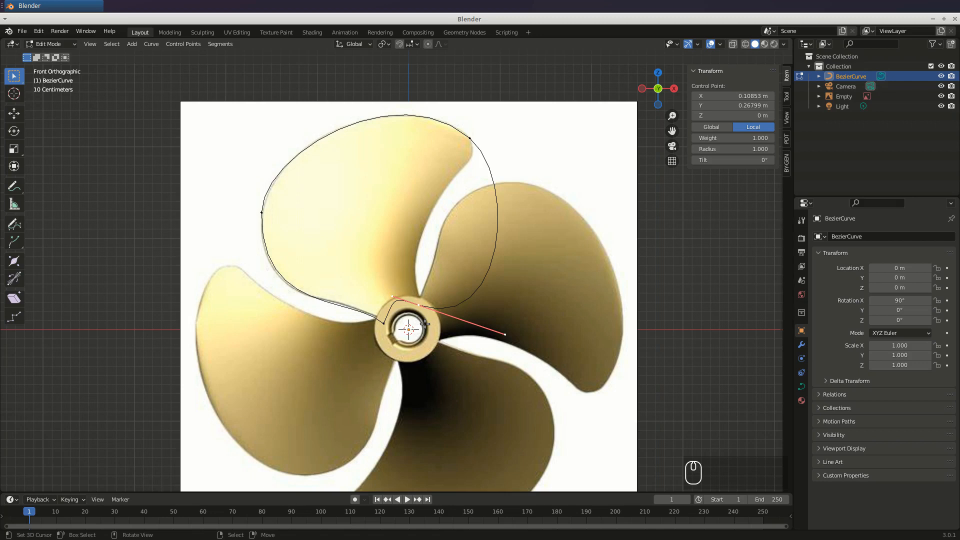
pyautogui.press('v')
pyautogui.click(424, 322)
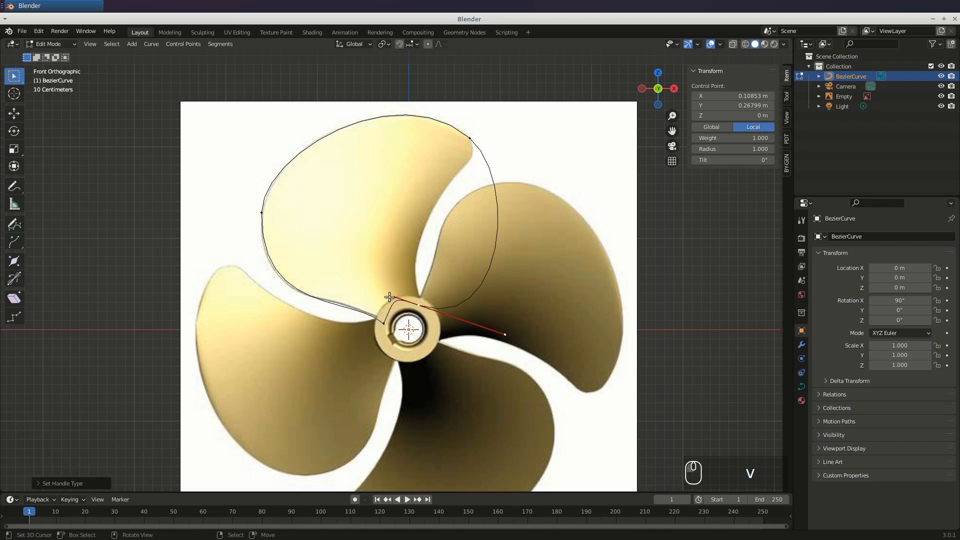
pyautogui.rightClick(390, 297)
pyautogui.press('g')
pyautogui.click(408, 302)
# Swing the right root point's outer handle up into the blade to about (-0.56, 1.33) m.
pyautogui.rightClick(419, 304)
pyautogui.rightClick(505, 335)
pyautogui.press('g')
pyautogui.click(397, 208)
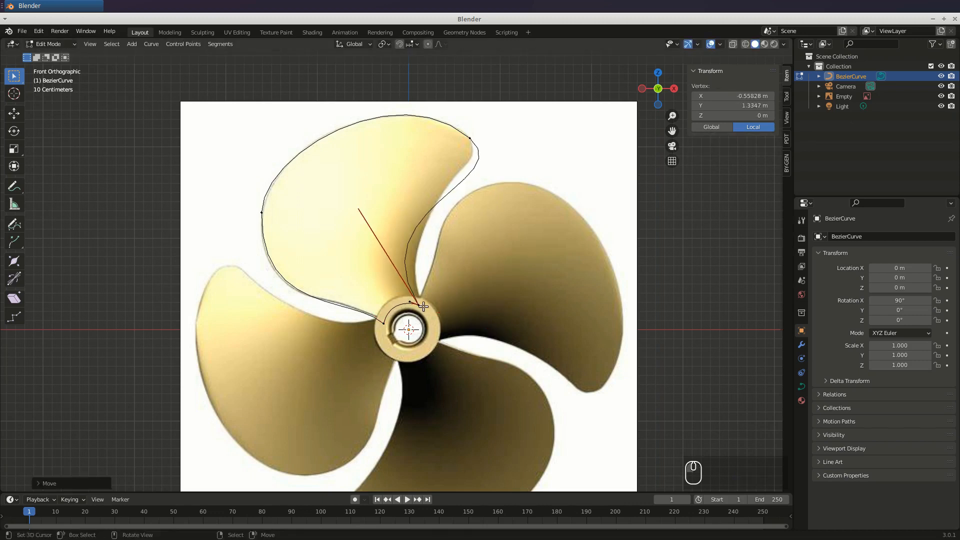
# Move the right root point to about (0.16, 0.26) m and shift its upper handle toward the blade's concave edge.
pyautogui.moveTo(423, 306); pyautogui.dragTo(427, 307, button='right')
pyautogui.rightClick(362, 209)
pyautogui.press('g')
pyautogui.click(381, 212)
# Shorten the tip point's lower handle to about (1.00, 1.81) m so the curve hugs the blade's rounded tip.
pyautogui.rightClick(469, 139)
pyautogui.rightClick(518, 178)
pyautogui.press('g')
pyautogui.click(499, 163)
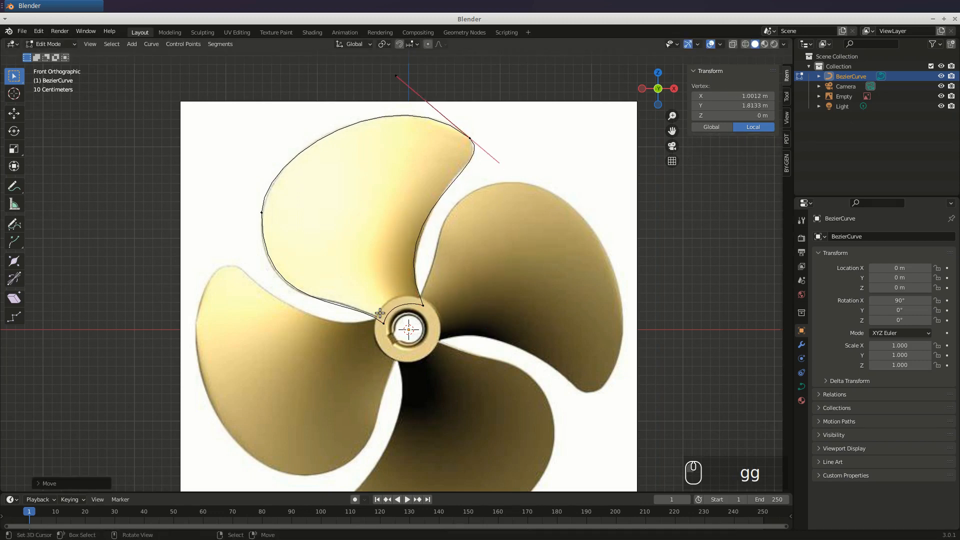
# Move the right root point's hub-side handle to about (0, 0.33) m to round the arc along the hub.
pyautogui.rightClick(422, 306)
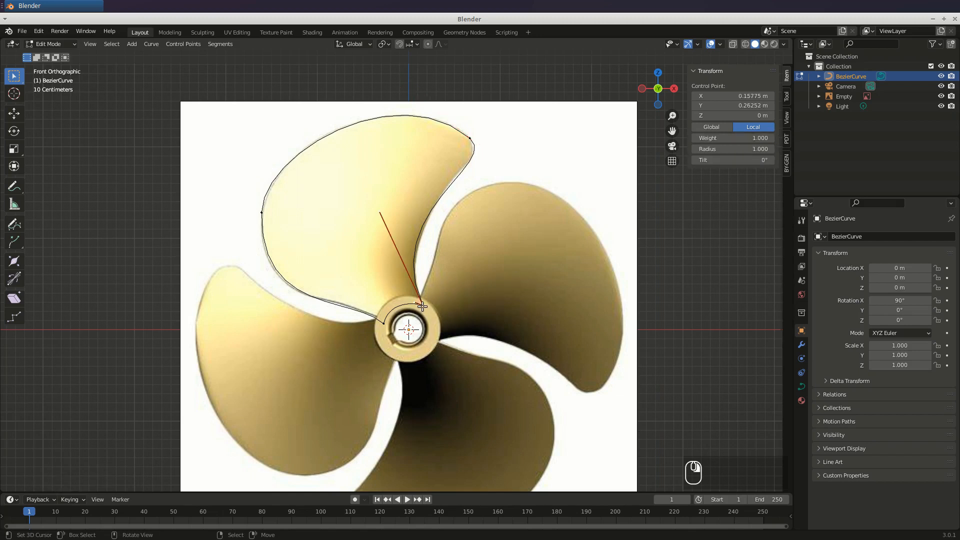
pyautogui.scroll(4, 421, 306)
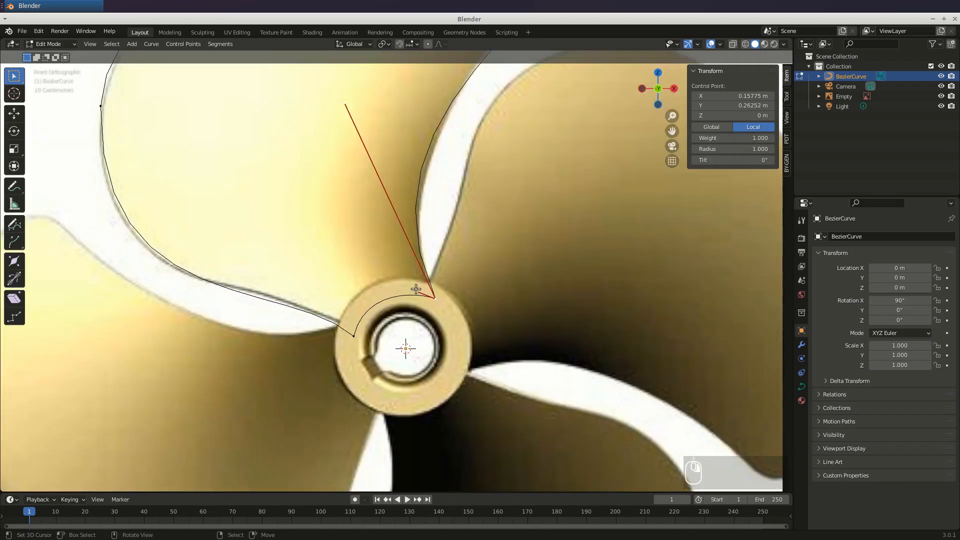
pyautogui.rightClick(415, 289)
pyautogui.press('g')
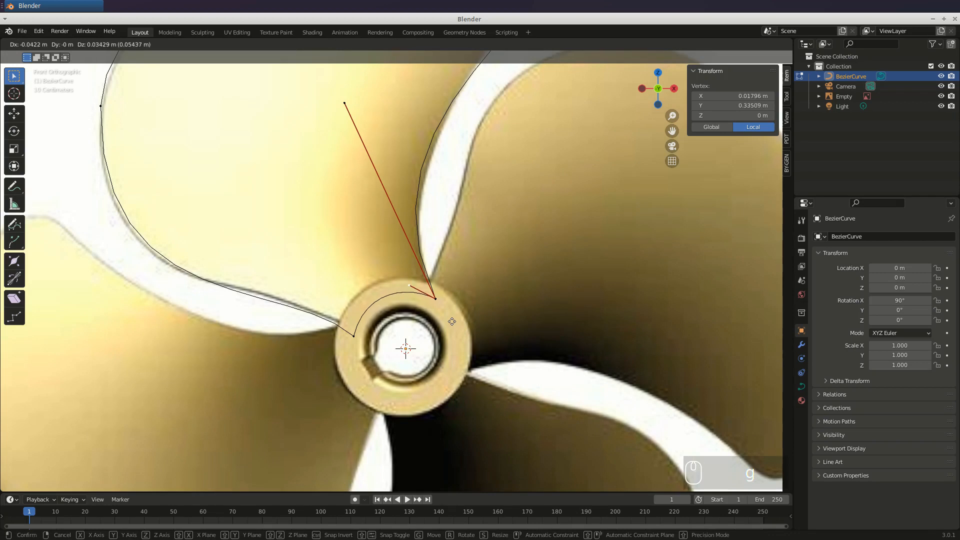
pyautogui.click(450, 314)
pyautogui.scroll(-1, 351, 254)
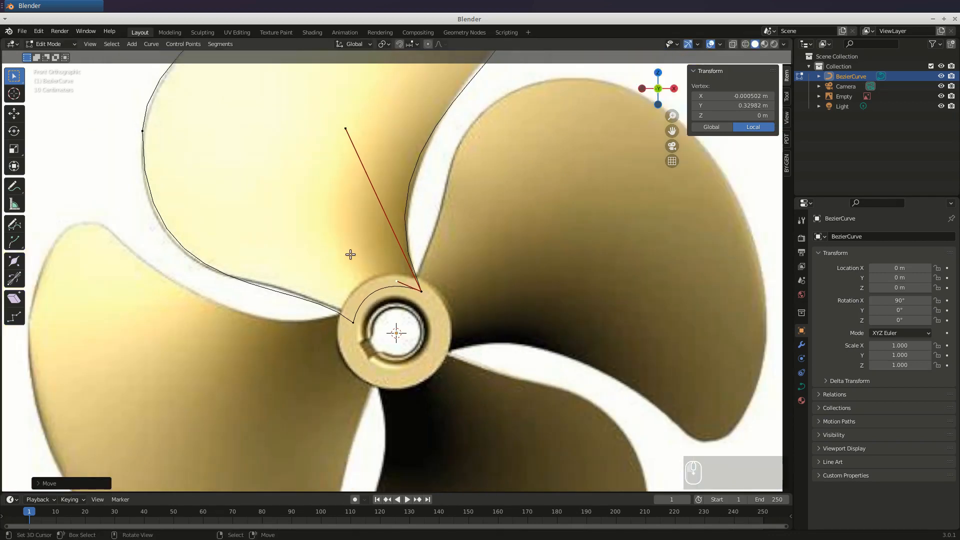
pyautogui.scroll(-5, 350, 254)
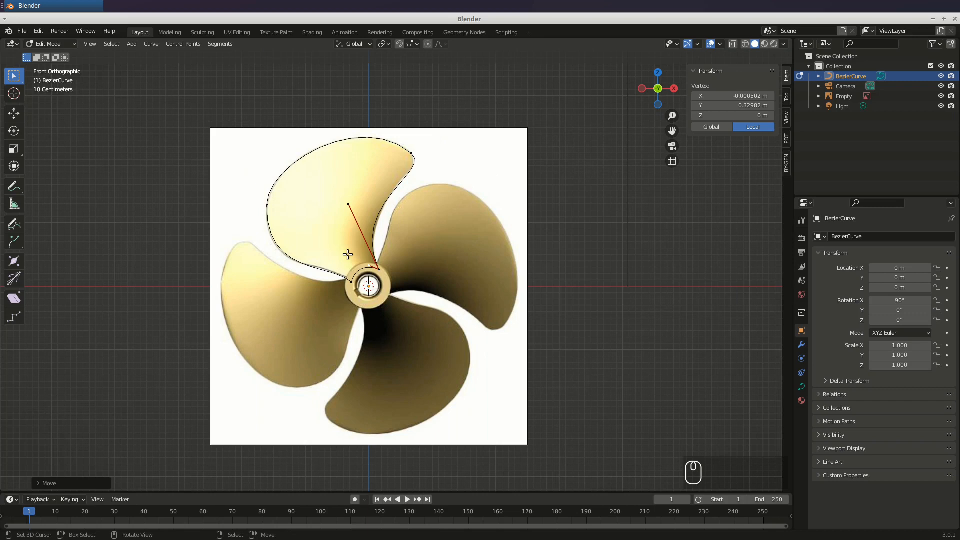
# Leave Edit Mode and hide the propeller reference image.
pyautogui.press('Tab')
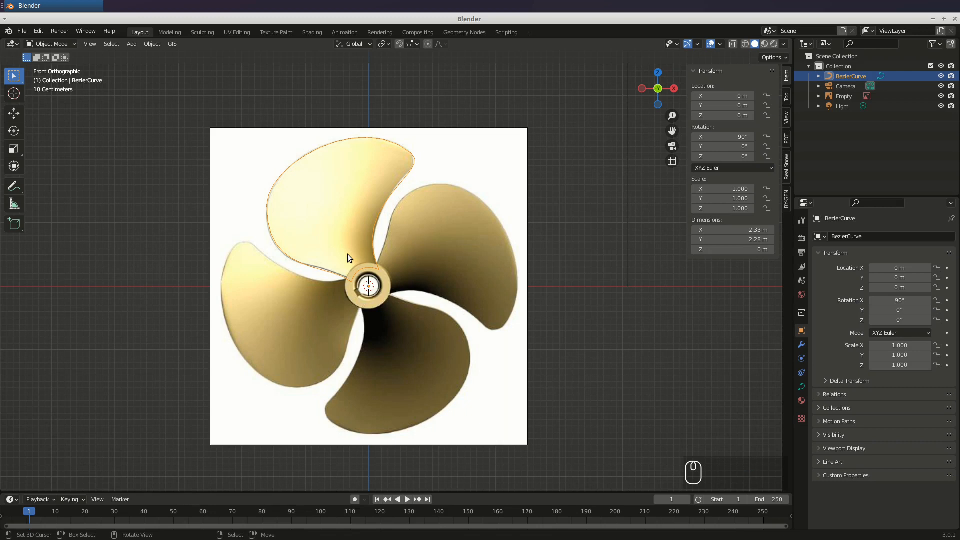
pyautogui.click(486, 128)
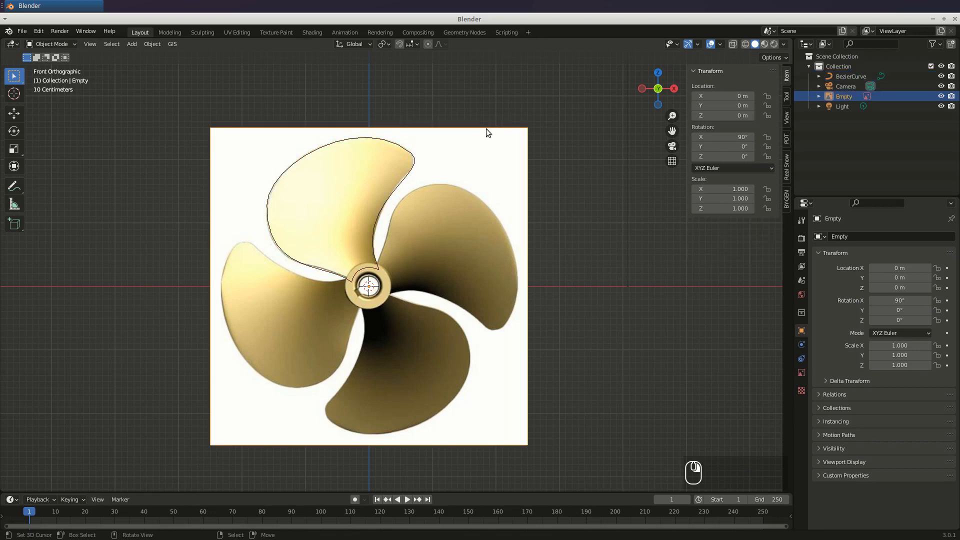
pyautogui.press('h')
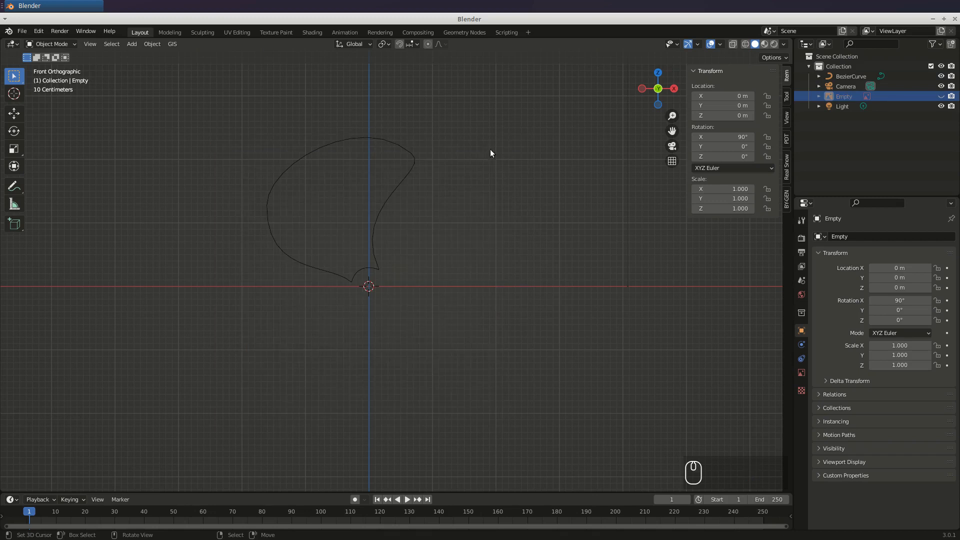
# Enter Edit Mode on the blade curve and select its tip and left-edge control points together.
pyautogui.click(358, 139)
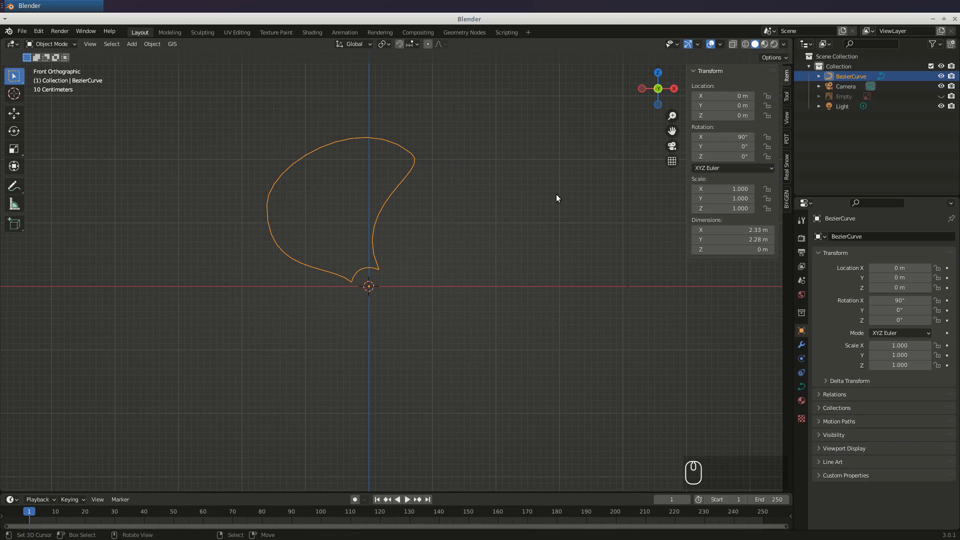
pyautogui.moveTo(339, 228); pyautogui.dragTo(456, 223, button='middle')
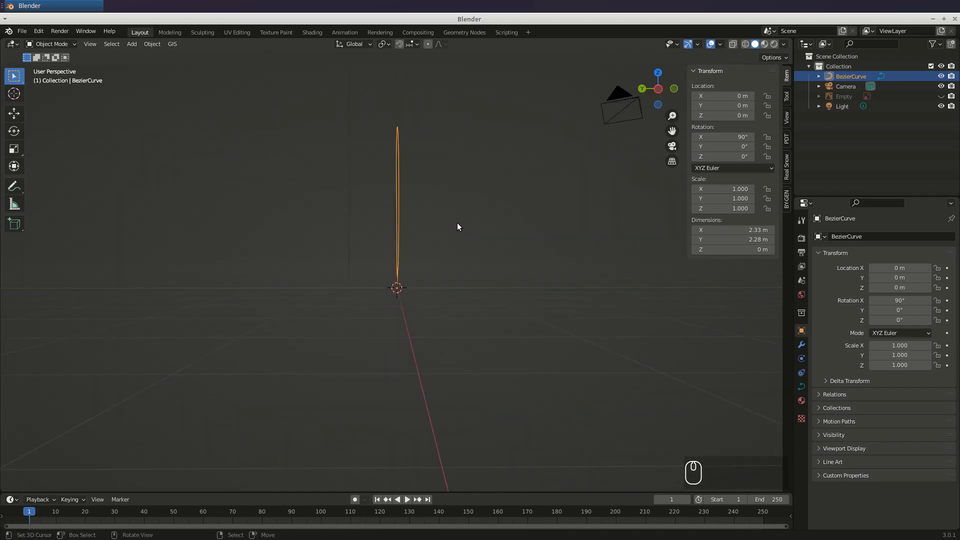
pyautogui.press('Tab')
pyautogui.moveTo(454, 225); pyautogui.dragTo(403, 247, button='middle')
pyautogui.click(406, 150)
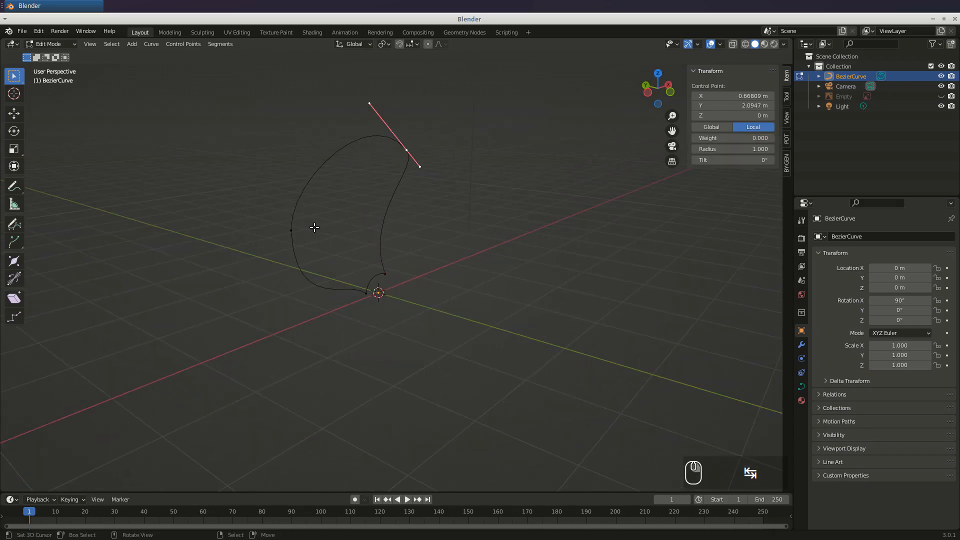
pyautogui.keyDown('shift'); pyautogui.click(292, 230); pyautogui.keyUp('shift')
pyautogui.moveTo(214, 214); pyautogui.dragTo(260, 229, button='middle')
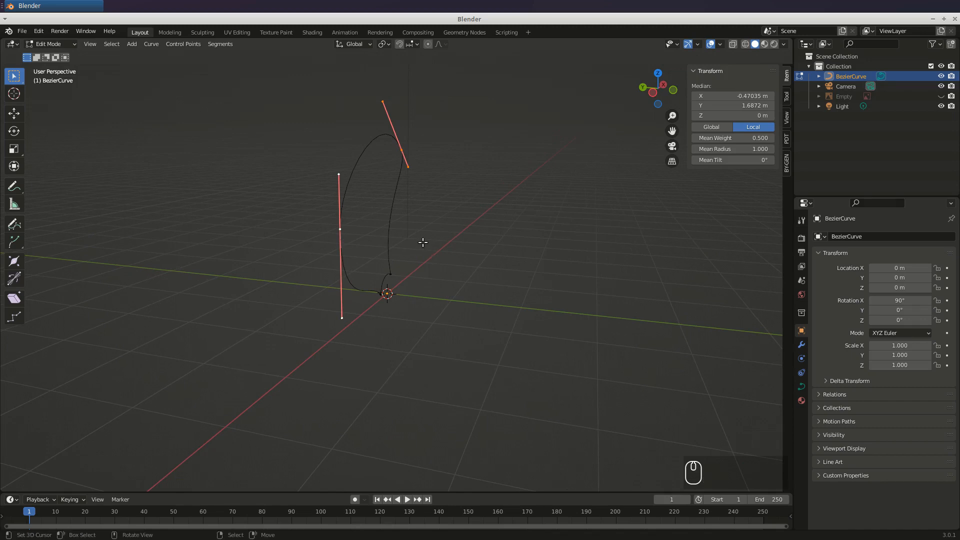
pyautogui.press('z')
pyautogui.press('g')
pyautogui.press('Escape')
# Move the selected tip and left-edge points about -0.46 m along the global Y axis.
pyautogui.press('g')
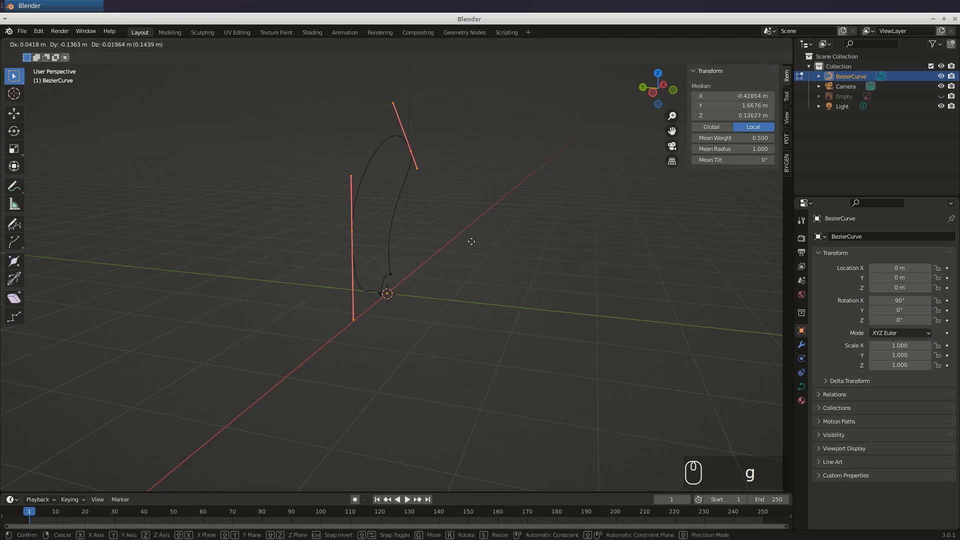
pyautogui.press('y')
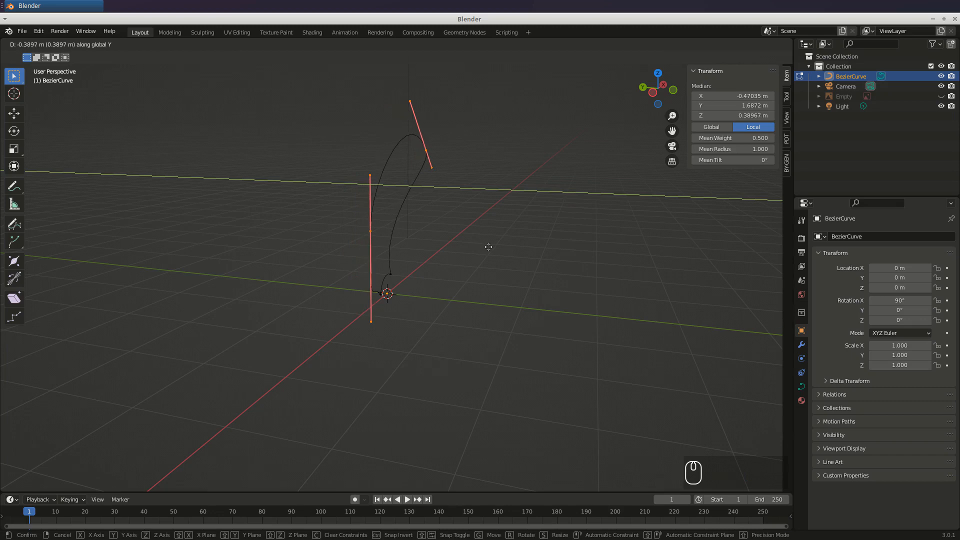
pyautogui.click(493, 247)
# Rotate the blade curve's tip and left-edge control points together about the global X axis, then leave Edit Mode.
pyautogui.moveTo(371, 284)
pyautogui.mouseDown(button='middle')
pyautogui.moveTo(392, 275)
pyautogui.moveTo(390, 258)
pyautogui.moveTo(376, 253)
pyautogui.moveTo(383, 260)
pyautogui.moveTo(371, 265)
pyautogui.moveTo(383, 266)
pyautogui.moveTo(367, 269)
pyautogui.mouseUp(button='middle')
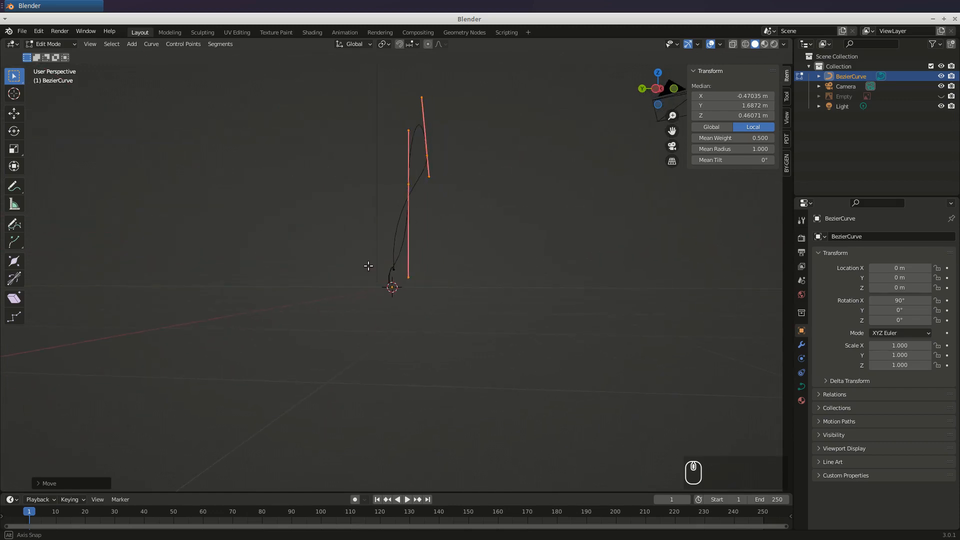
pyautogui.click(417, 185)
pyautogui.keyDown('shift'); pyautogui.click(430, 155); pyautogui.keyUp('shift')
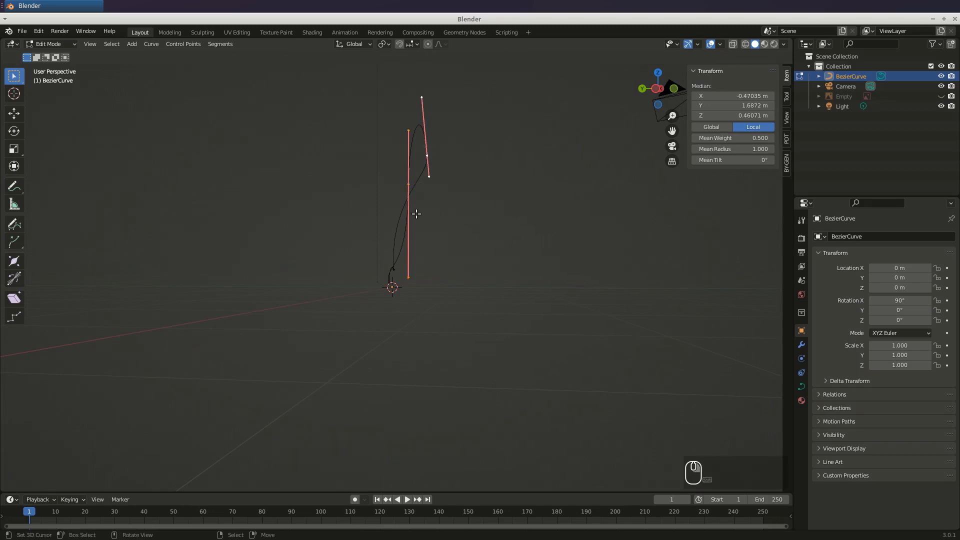
pyautogui.moveTo(416, 211)
pyautogui.mouseDown(button='middle')
pyautogui.moveTo(394, 218)
pyautogui.moveTo(427, 211)
pyautogui.mouseUp(button='middle')
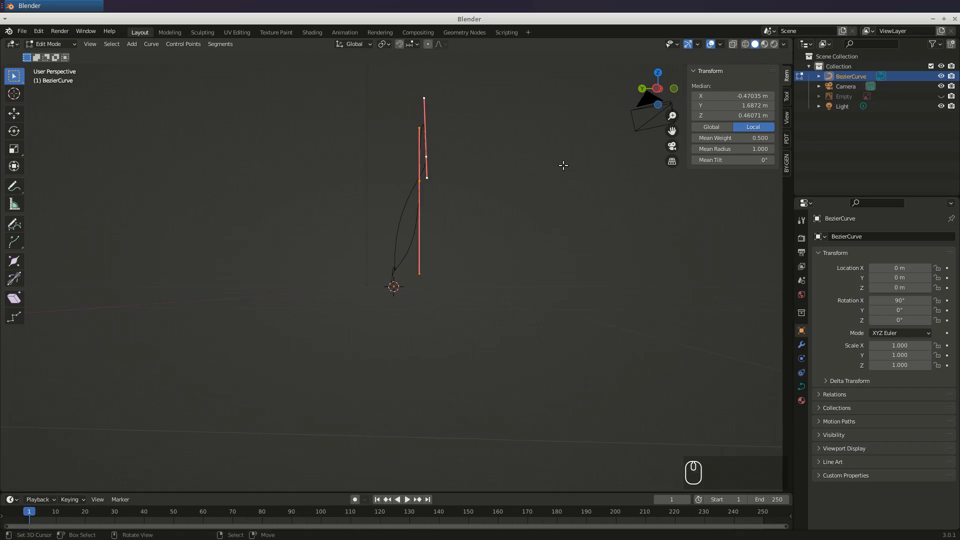
pyautogui.press('r')
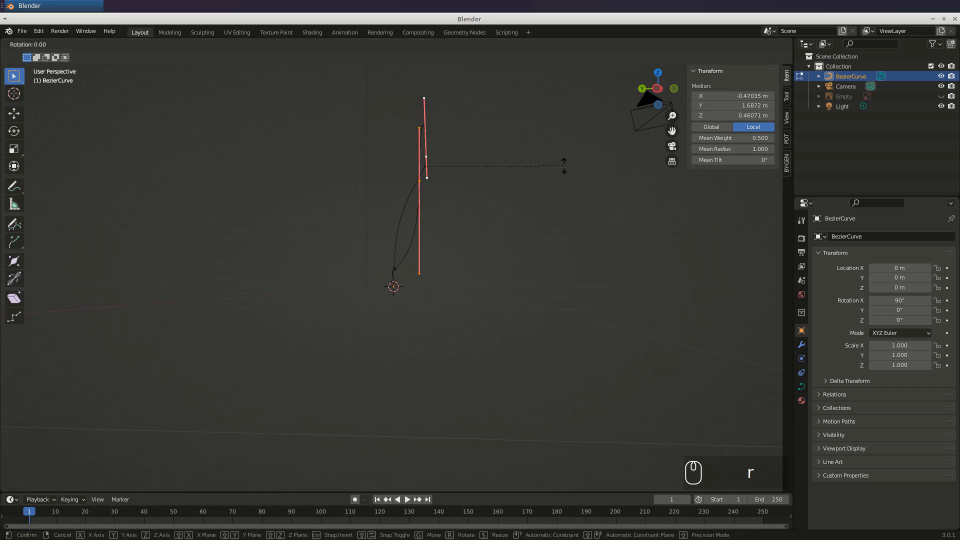
pyautogui.press('x')
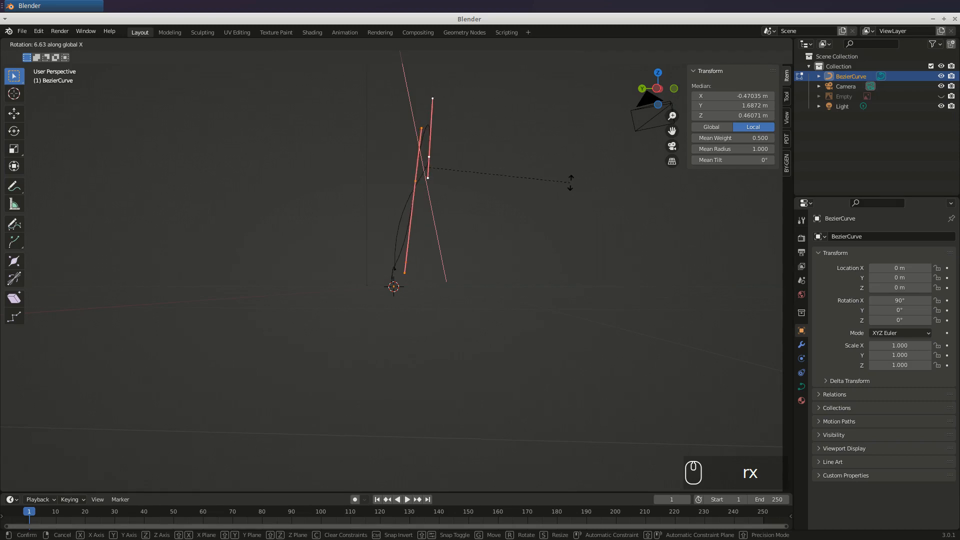
pyautogui.click(570, 215)
pyautogui.moveTo(520, 175); pyautogui.dragTo(477, 264, button='middle')
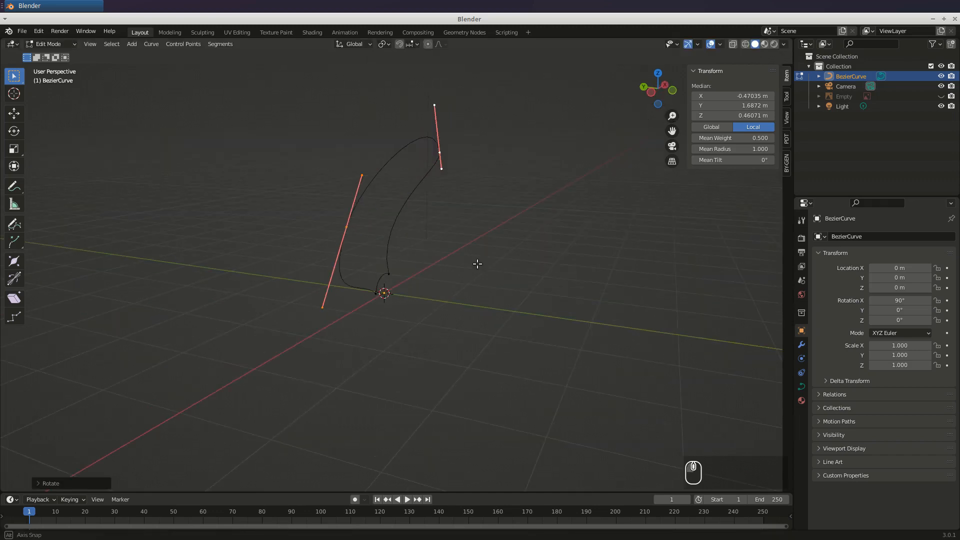
pyautogui.press('Tab')
pyautogui.moveTo(401, 273); pyautogui.dragTo(199, 294, button='middle')
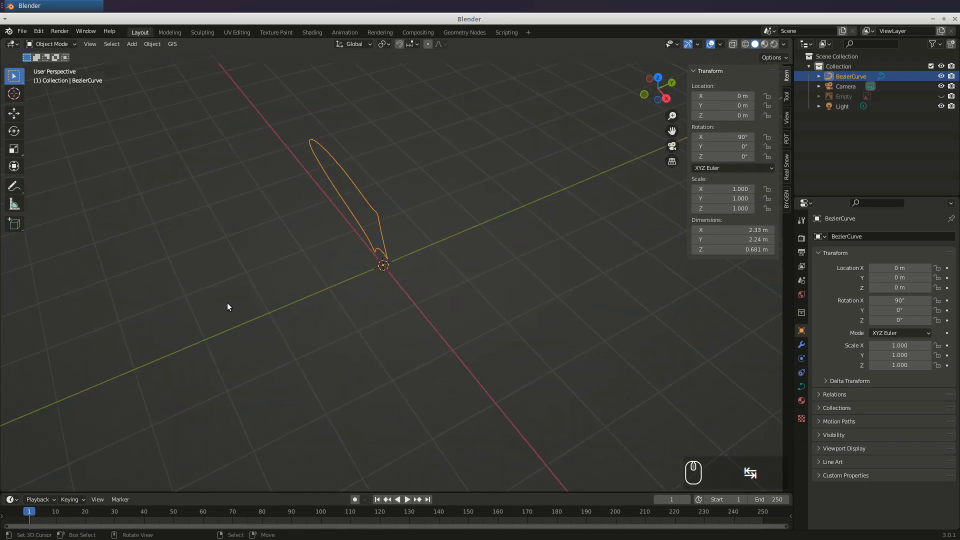
# Open the blade curve's shape settings and examine its left-edge and tip control points from the front.
pyautogui.press('KP_1')
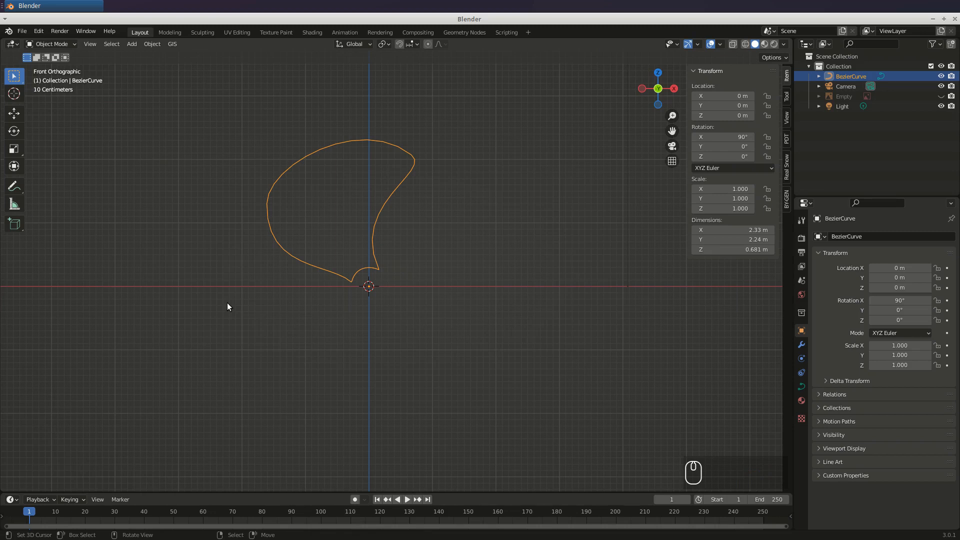
pyautogui.click(801, 387)
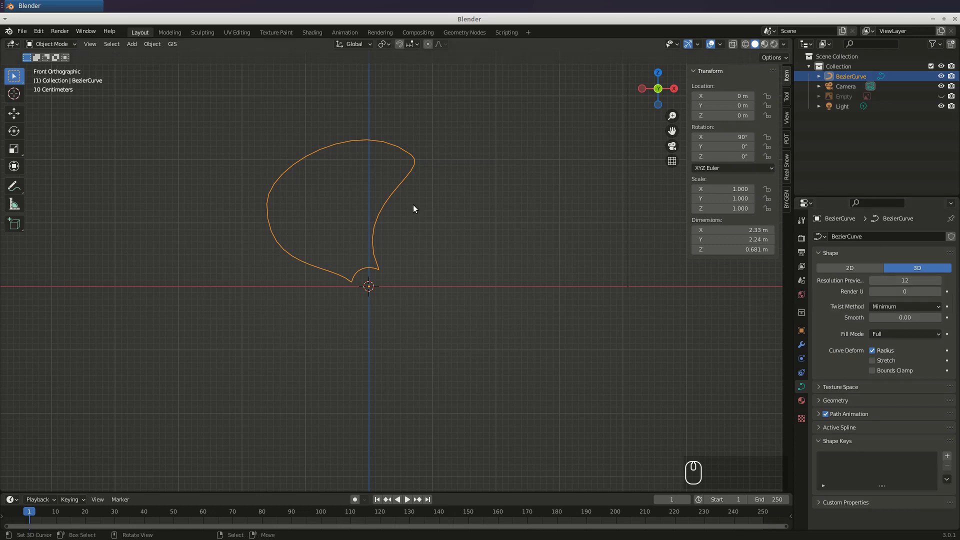
pyautogui.press('Tab')
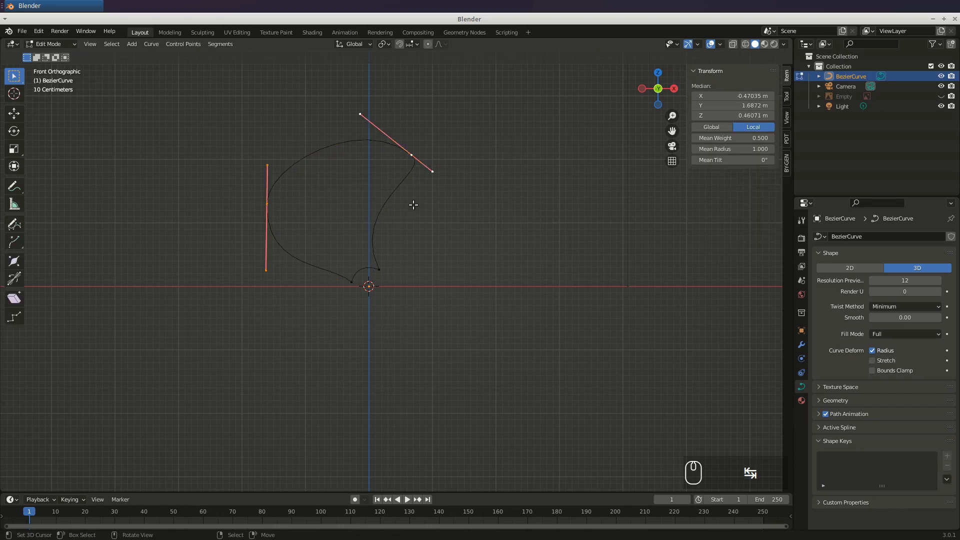
pyautogui.click(267, 203)
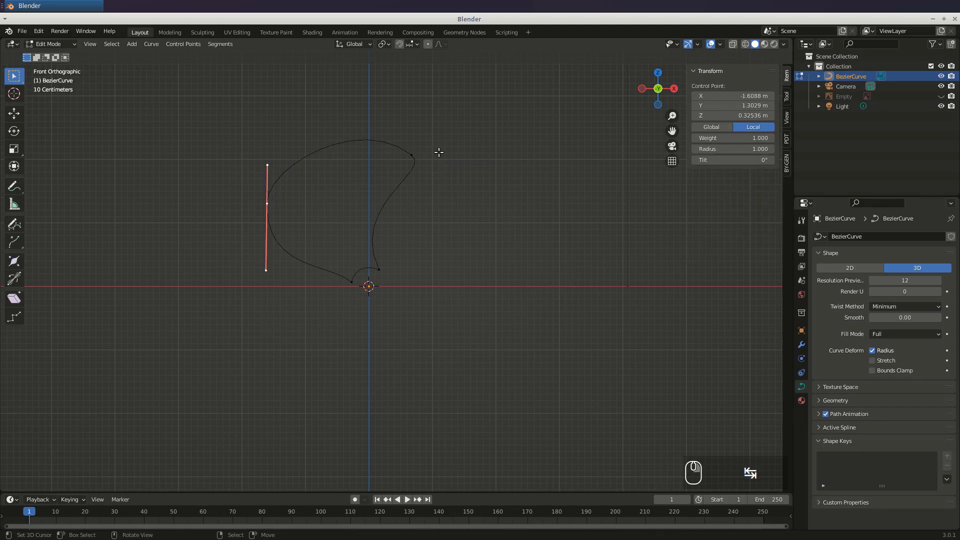
pyautogui.keyDown('shift'); pyautogui.click(413, 152); pyautogui.keyUp('shift')
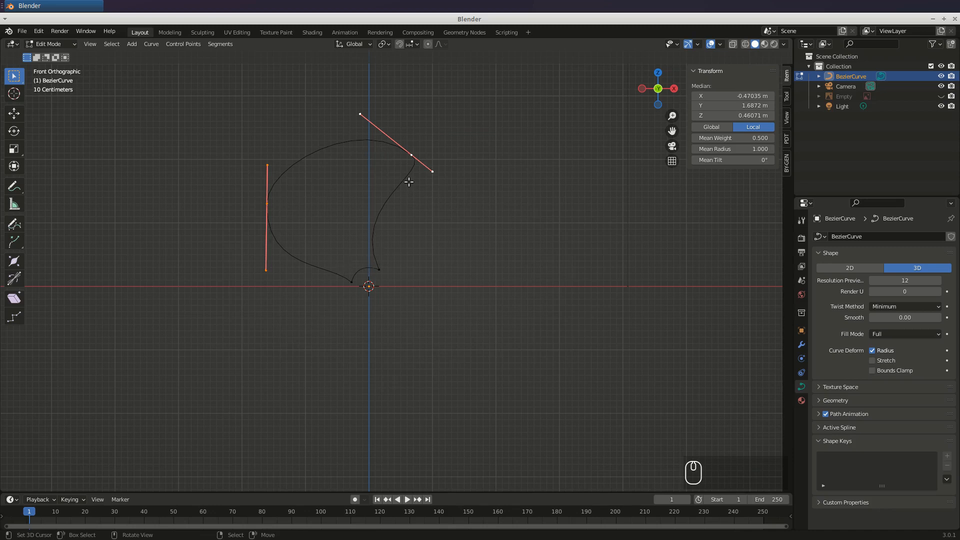
pyautogui.press('Tab')
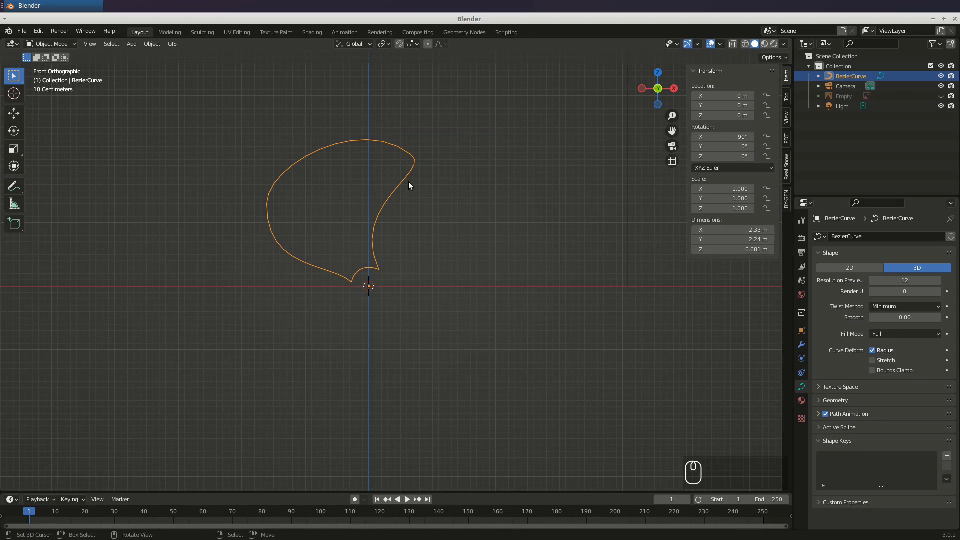
# Set the blade curve's preview resolution to 6 and convert the curve to a mesh.
pyautogui.click(907, 281)
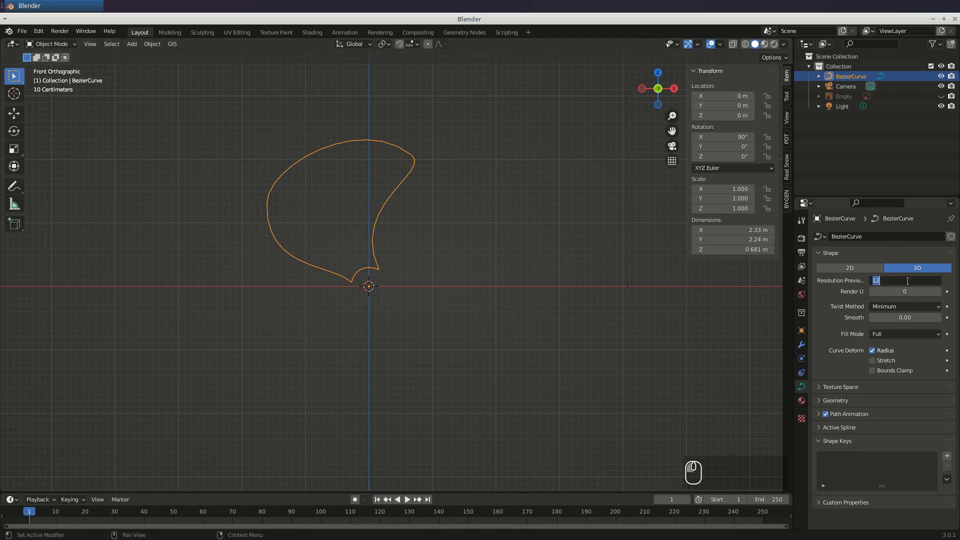
pyautogui.write('6')
pyautogui.press('Return')
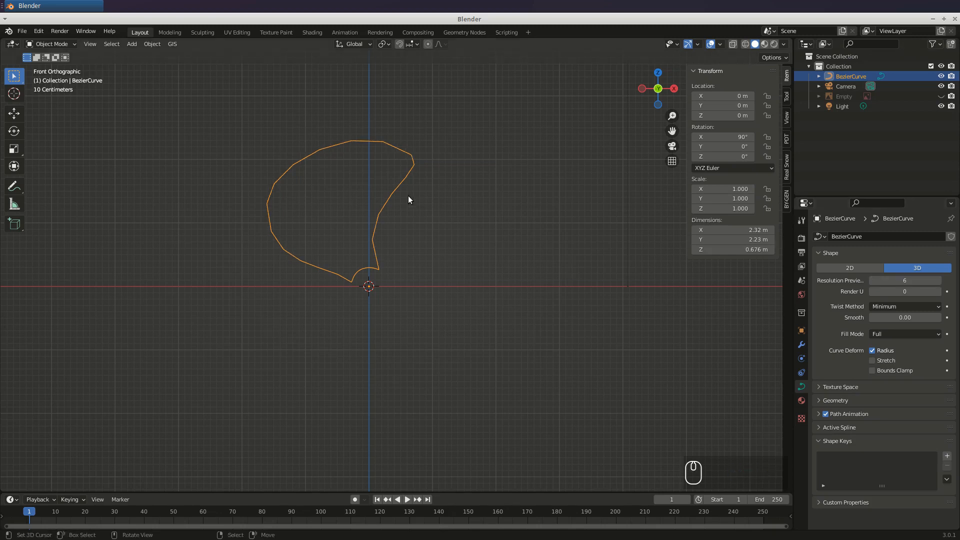
pyautogui.press('w')
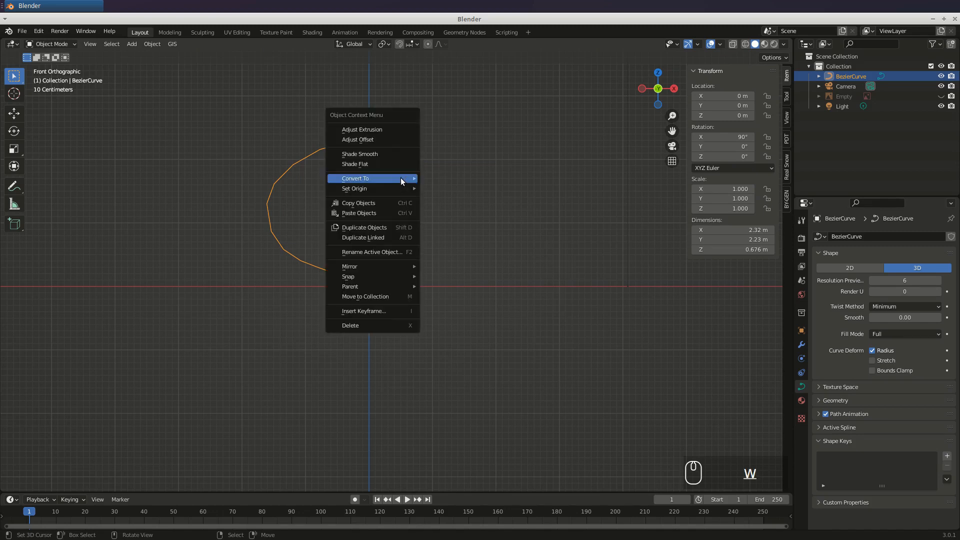
pyautogui.moveTo(369, 179)
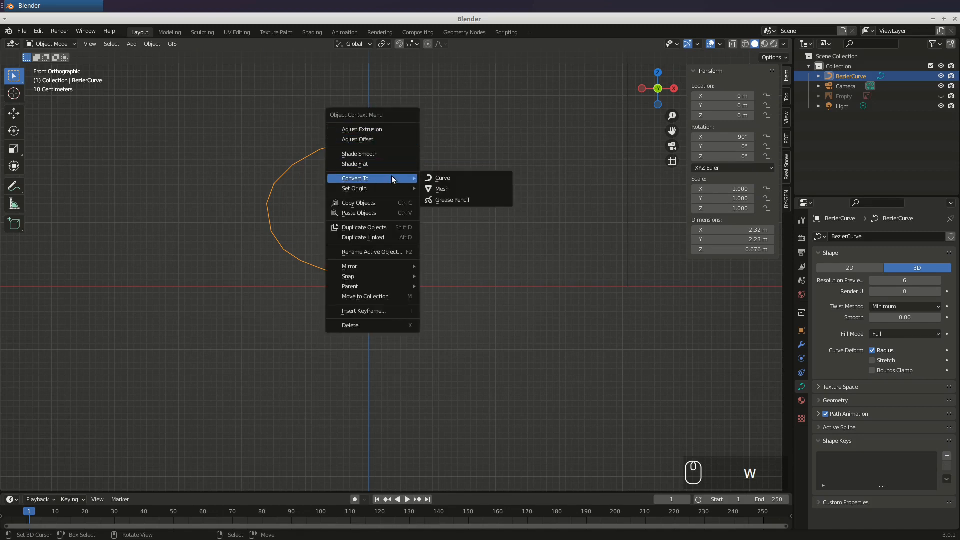
pyautogui.click(464, 188)
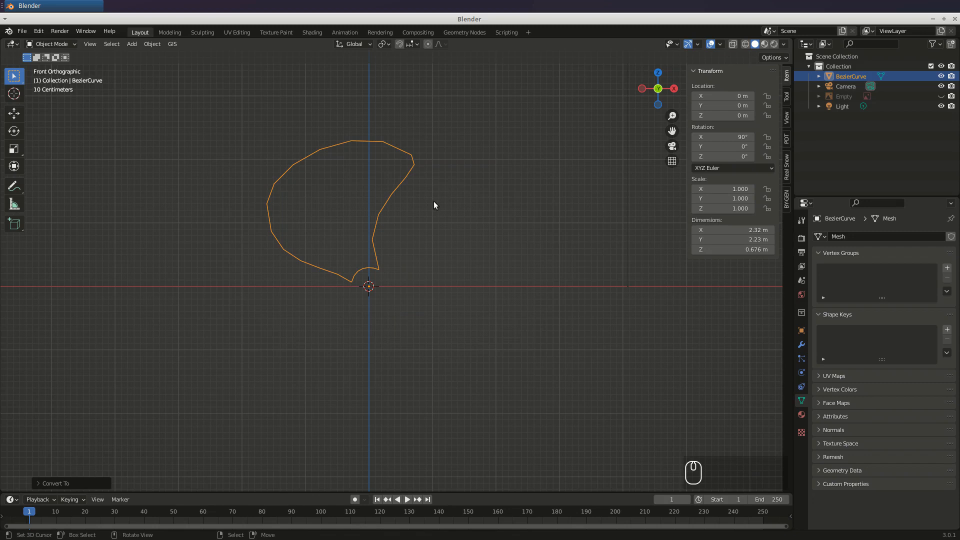
# Fill the entire blade outline with faces using Grid Fill in Edit Mode, and return to Object Mode.
pyautogui.press('Tab')
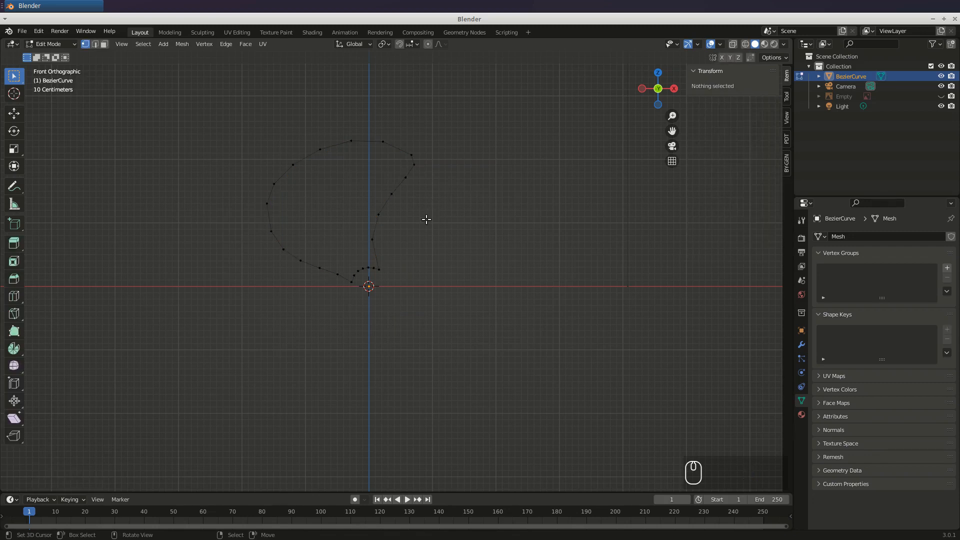
pyautogui.press('a')
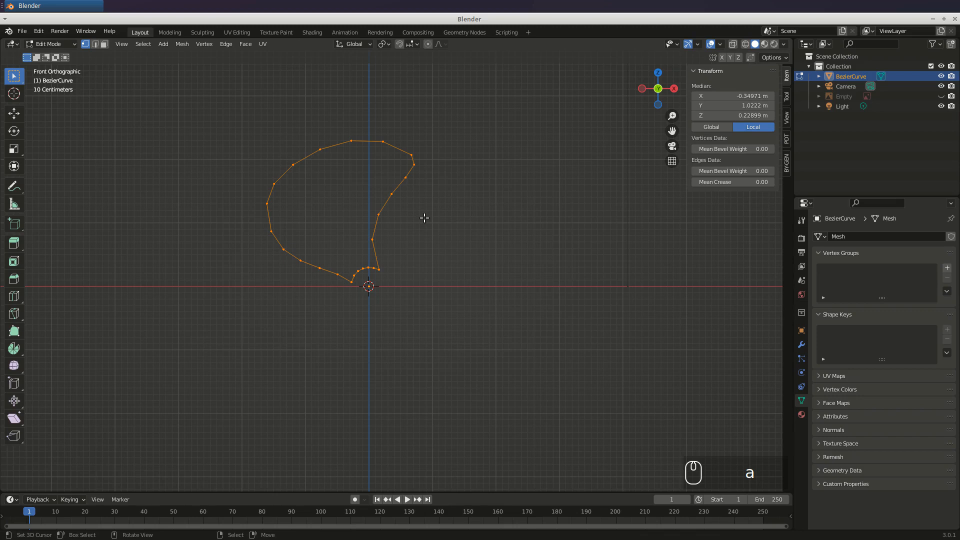
pyautogui.scroll(2, 410, 215)
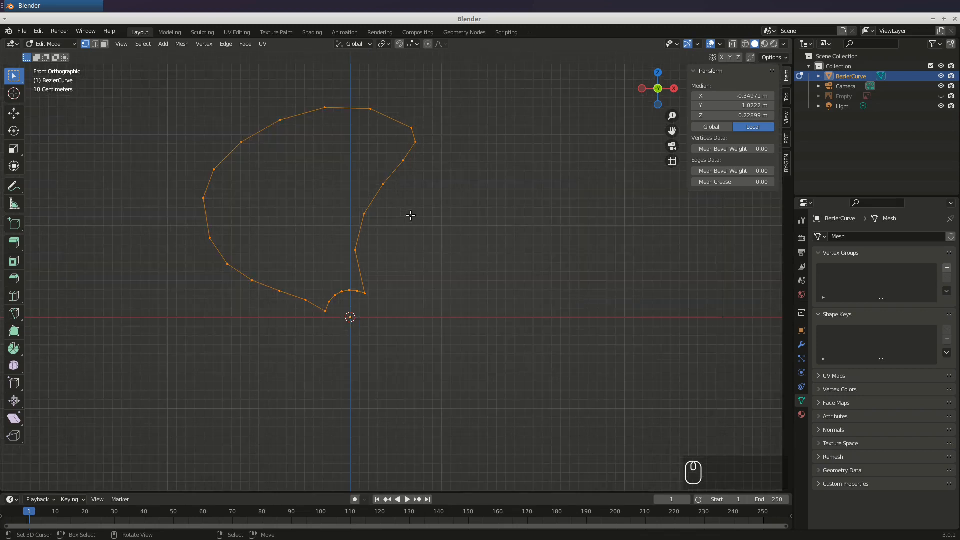
pyautogui.hotkey('ctrl', 'f')
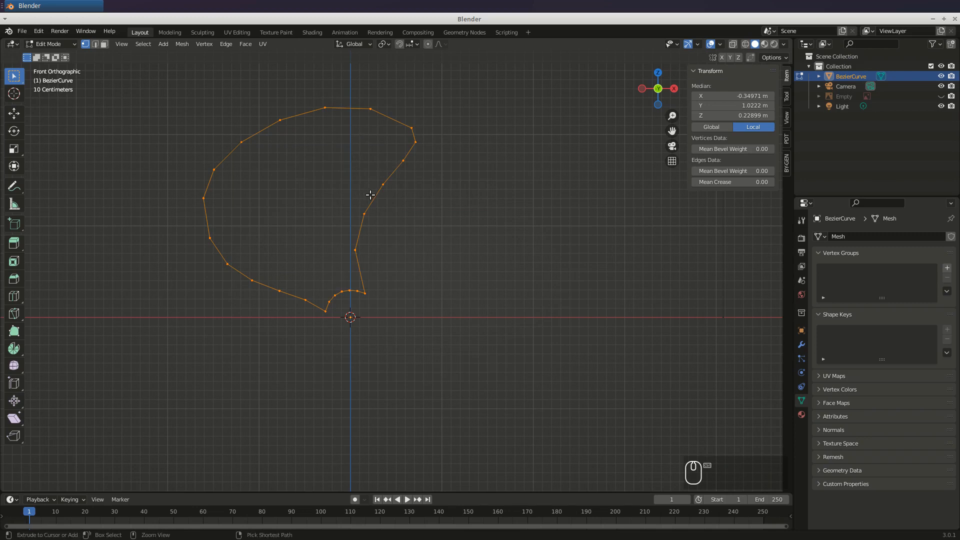
pyautogui.hotkey('ctrl', 'f')
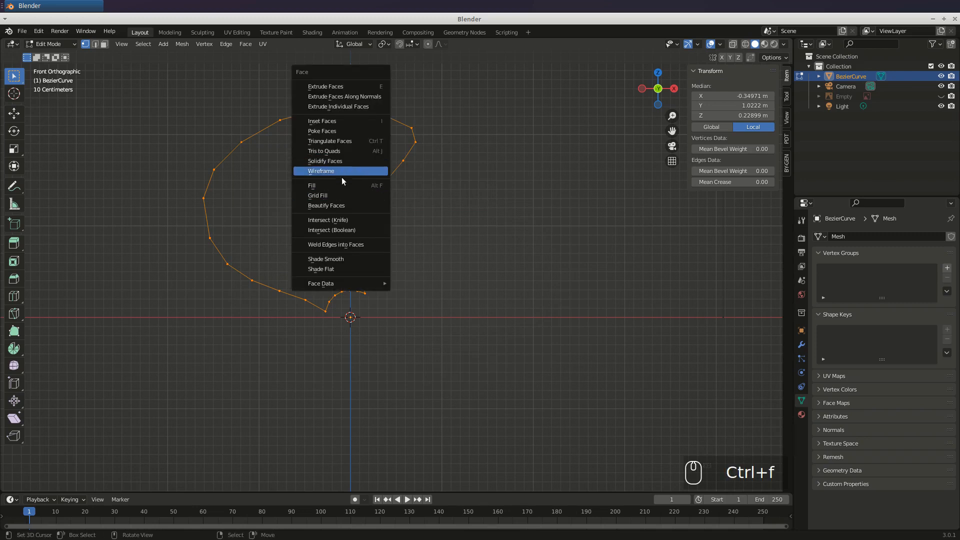
pyautogui.click(343, 195)
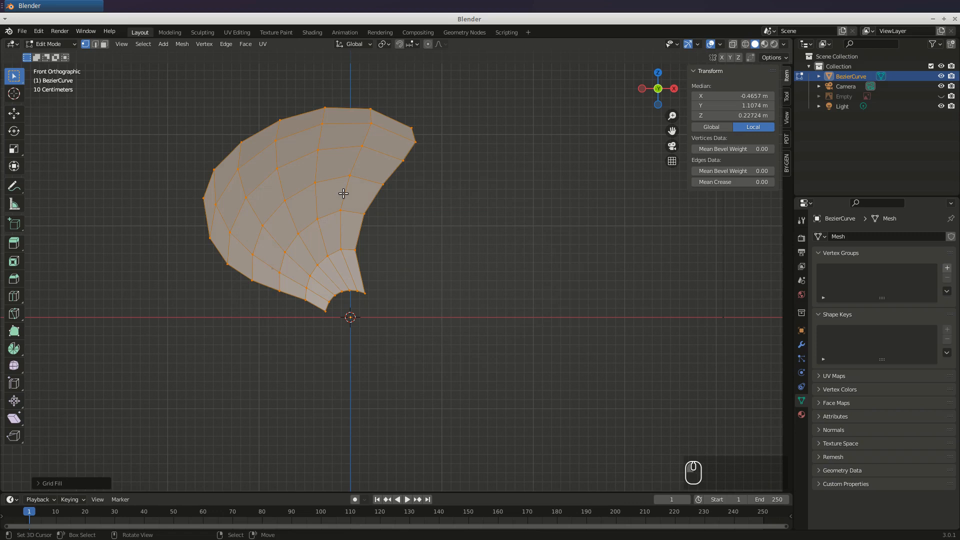
pyautogui.moveTo(263, 220); pyautogui.dragTo(394, 229, button='middle')
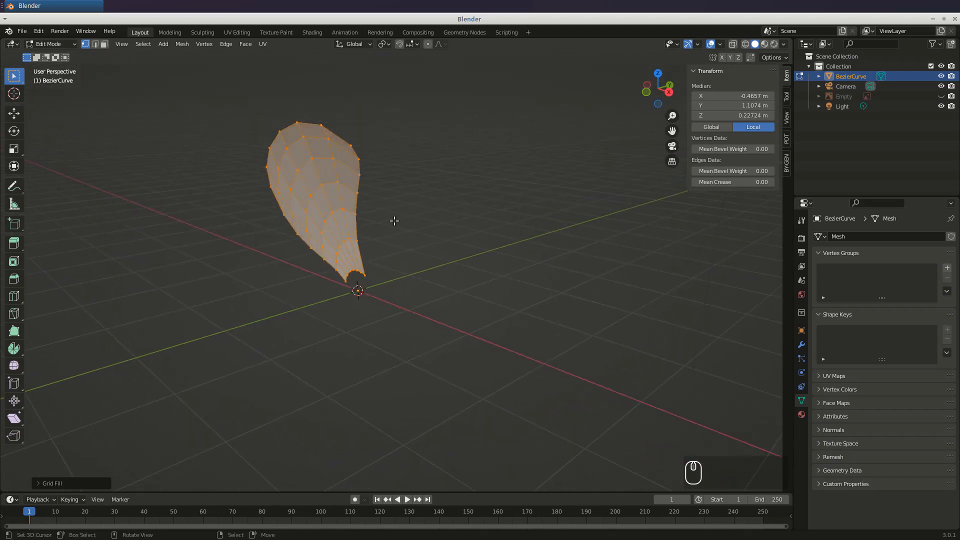
pyautogui.press('Tab')
# Add a Solidify modifier to the blade mesh with a thickness of 0.06 m.
pyautogui.scroll(3, 353, 219)
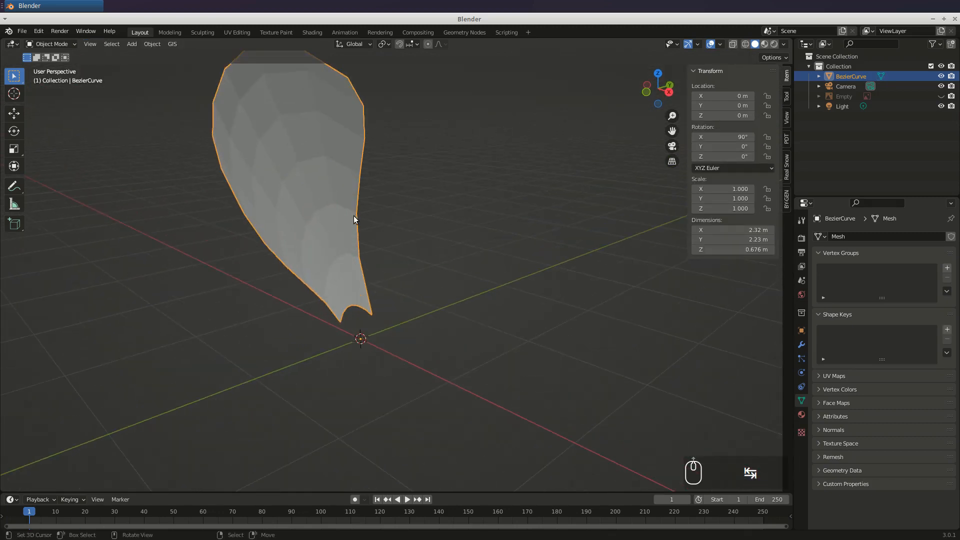
pyautogui.keyDown('shift'); pyautogui.moveTo(344, 275); pyautogui.dragTo(350, 296, button='middle'); pyautogui.keyUp('shift')
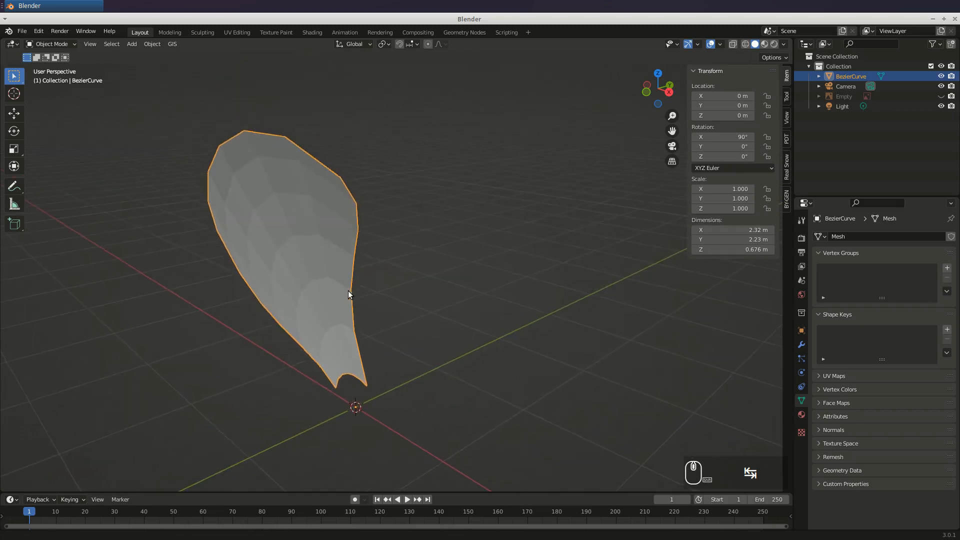
pyautogui.click(802, 346)
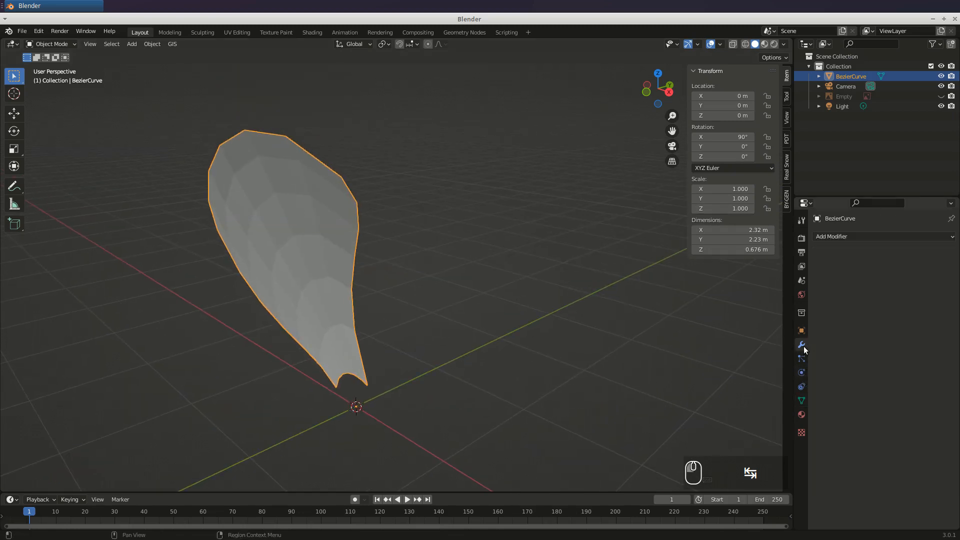
pyautogui.click(886, 236)
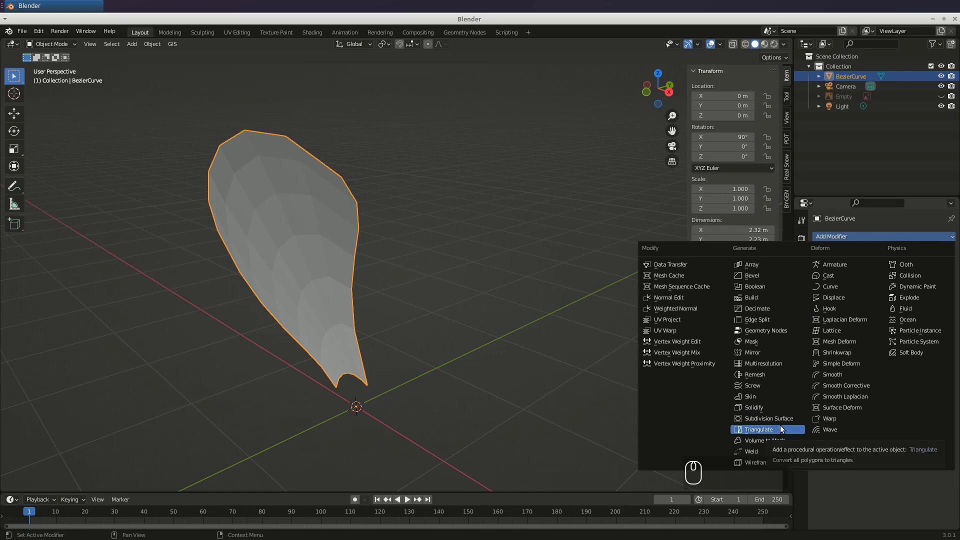
pyautogui.click(760, 407)
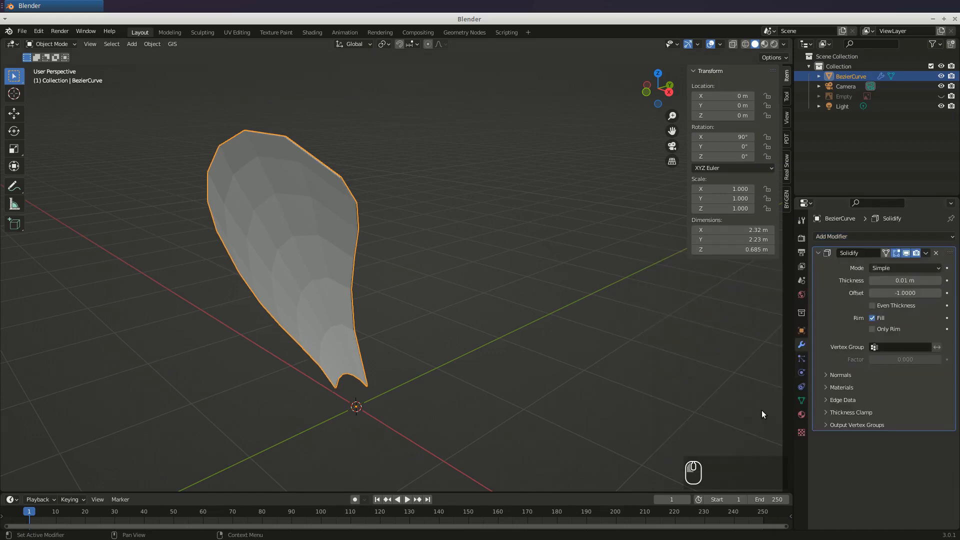
pyautogui.moveTo(220, 217); pyautogui.dragTo(337, 229, button='middle')
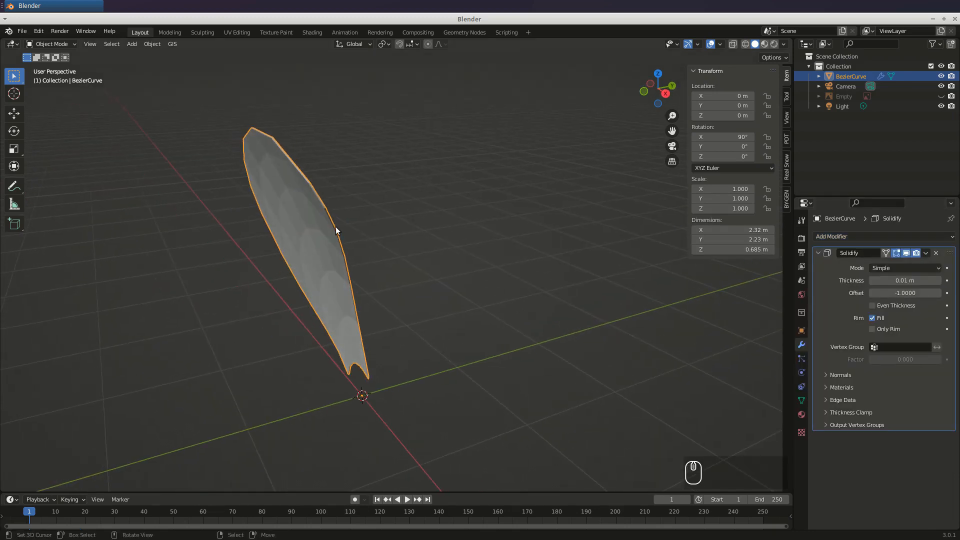
pyautogui.scroll(3, 337, 230)
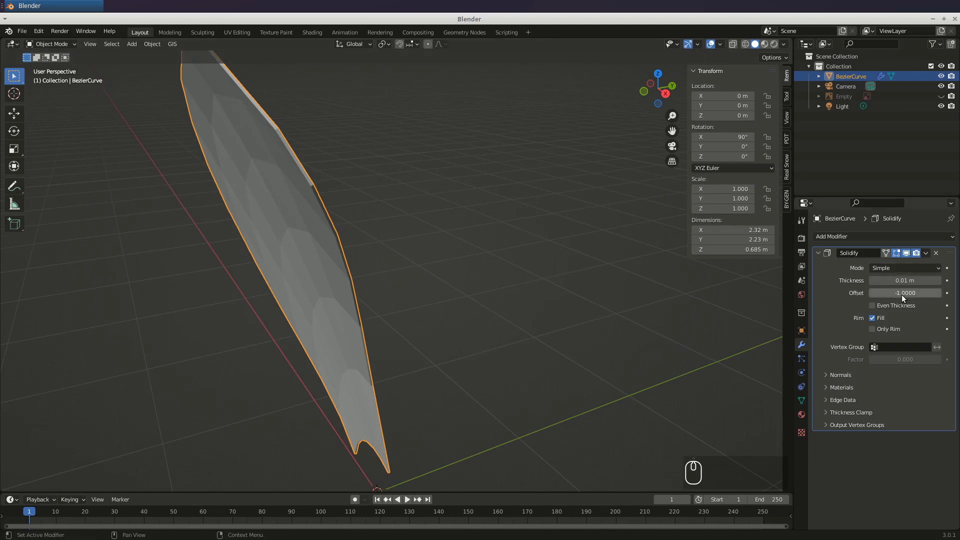
pyautogui.moveTo(906, 281)
pyautogui.keyDown('shift'); pyautogui.mouseDown()
pyautogui.moveTo(959, 282)
pyautogui.moveTo(904, 280)
pyautogui.mouseUp(); pyautogui.keyUp('shift')
pyautogui.moveTo(322, 286); pyautogui.dragTo(334, 265, button='middle')
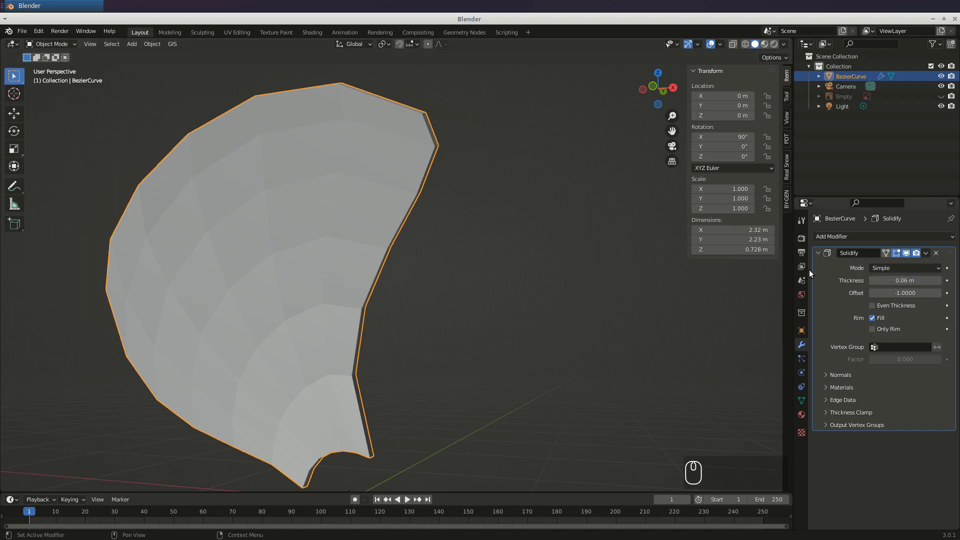
# Apply the Solidify modifier to the blade mesh.
pyautogui.click(818, 253)
pyautogui.click(926, 253)
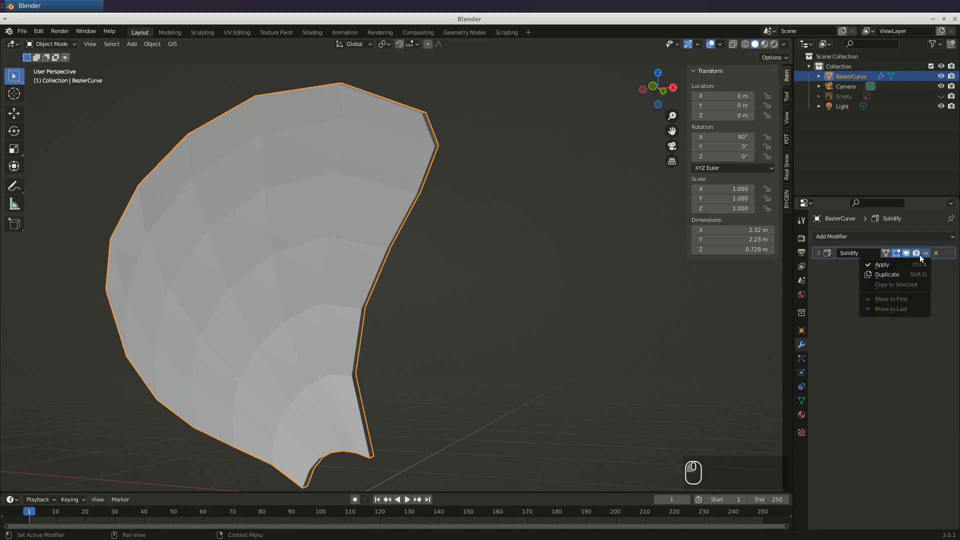
pyautogui.click(898, 267)
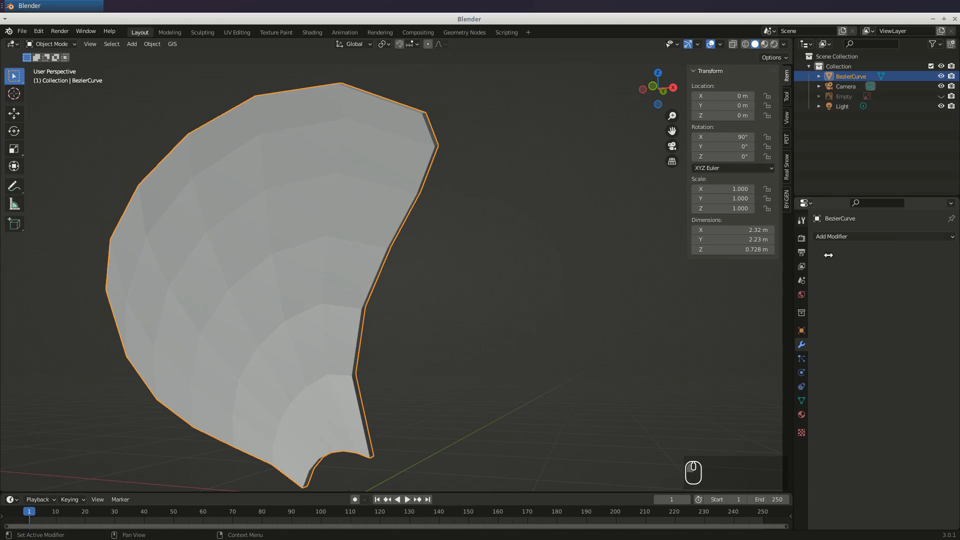
# Add a Subdivision Surface modifier to the blade mesh and raise its viewport level to 3.
pyautogui.click(877, 235)
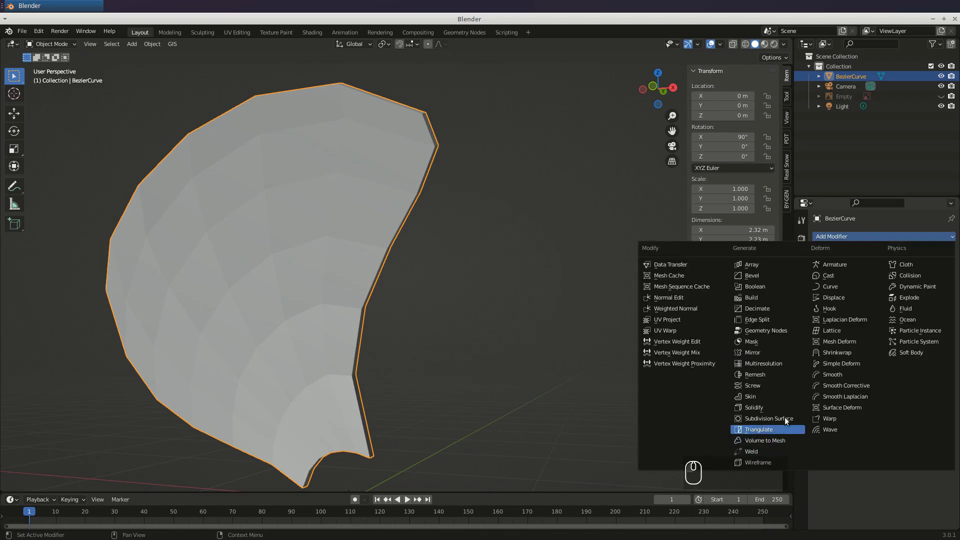
pyautogui.click(768, 419)
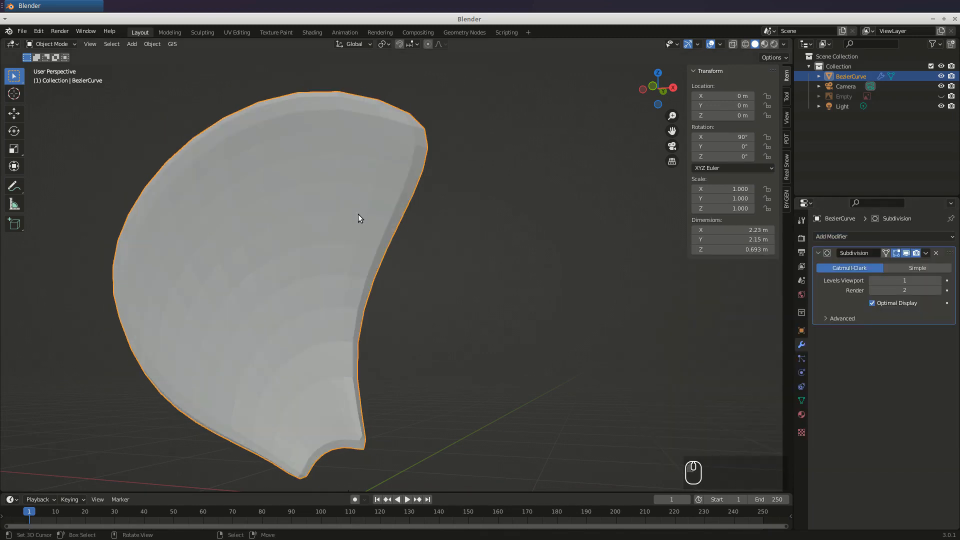
pyautogui.moveTo(358, 214); pyautogui.dragTo(332, 262, button='middle')
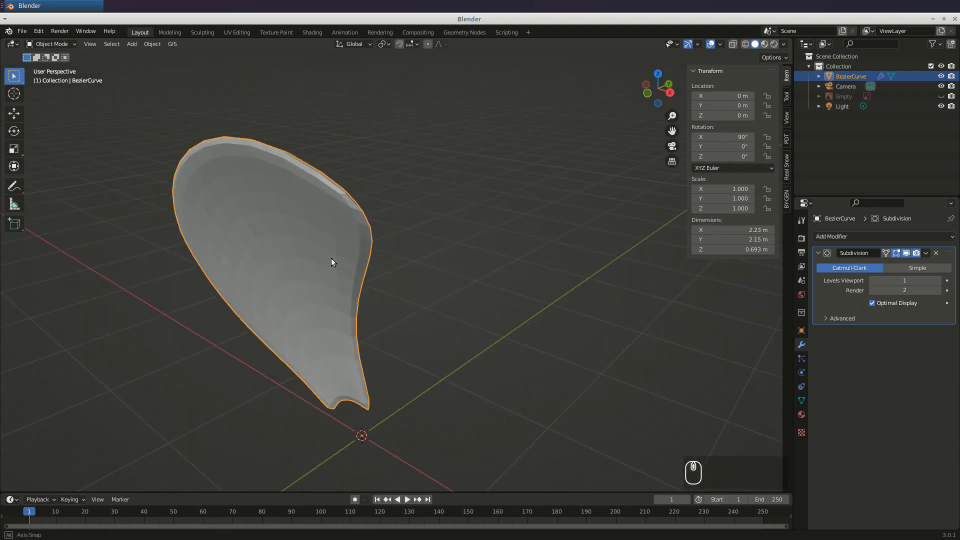
pyautogui.click(939, 280)
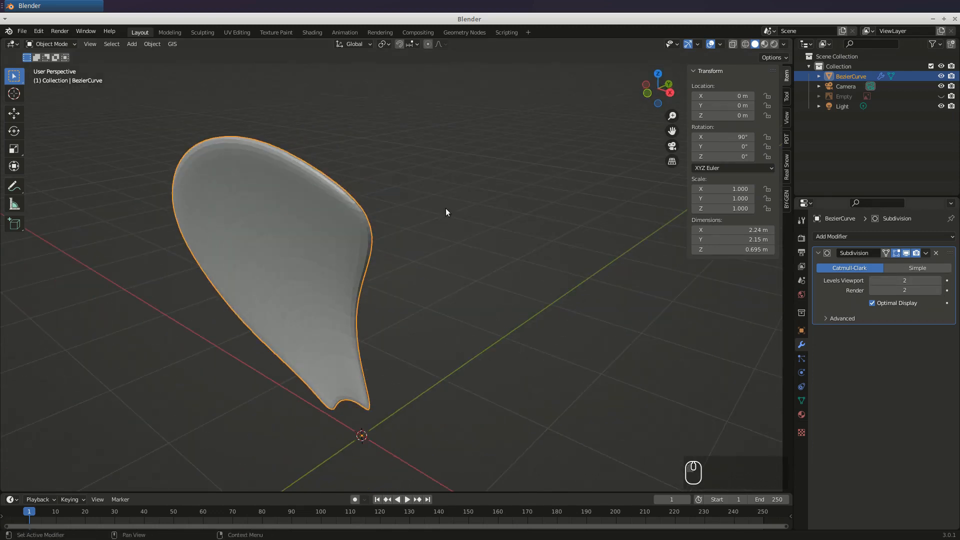
pyautogui.moveTo(402, 248); pyautogui.dragTo(401, 249, button='middle')
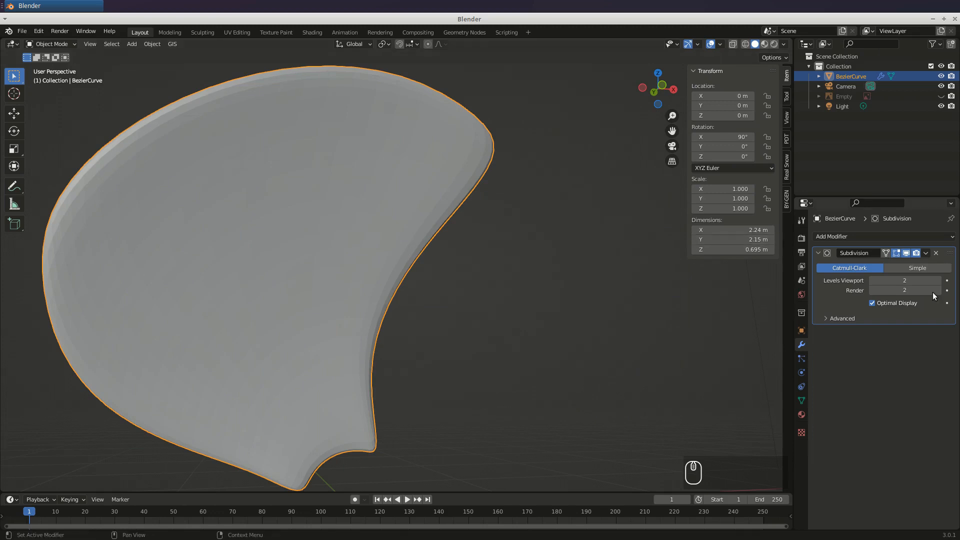
pyautogui.click(941, 281)
pyautogui.moveTo(409, 218); pyautogui.dragTo(386, 242, button='middle')
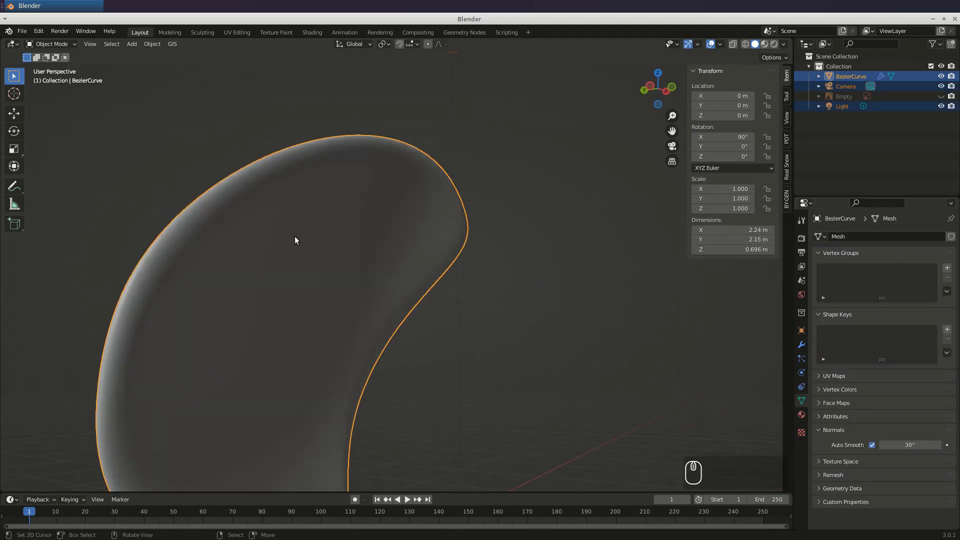
# Add a cylinder mesh at the world origin, working in the front orthographic view.
pyautogui.scroll(-4, 296, 247)
pyautogui.keyDown('shift'); pyautogui.moveTo(298, 257); pyautogui.dragTo(389, 208, button='middle'); pyautogui.keyUp('shift')
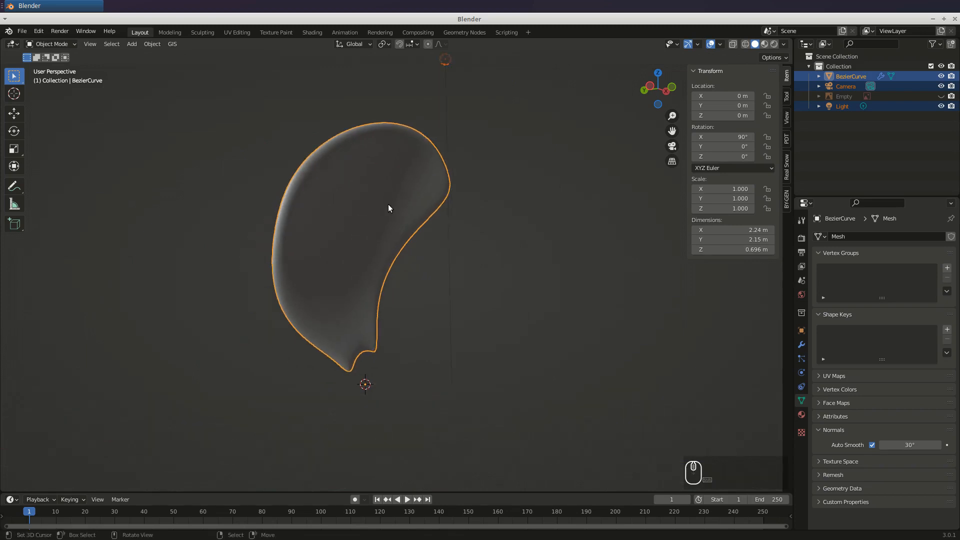
pyautogui.press('KP_1')
pyautogui.press('Up')
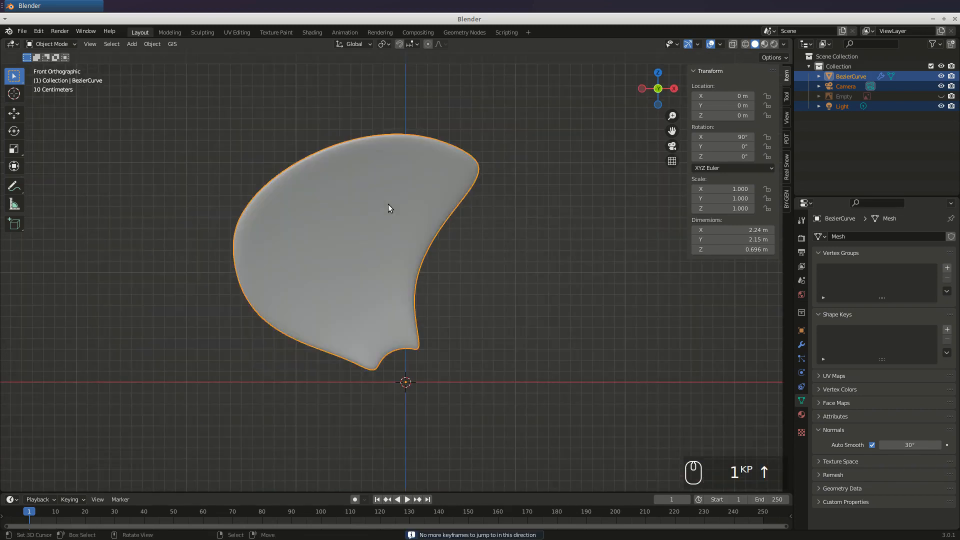
pyautogui.keyDown('shift'); pyautogui.moveTo(388, 208); pyautogui.dragTo(377, 246, button='middle'); pyautogui.keyUp('shift')
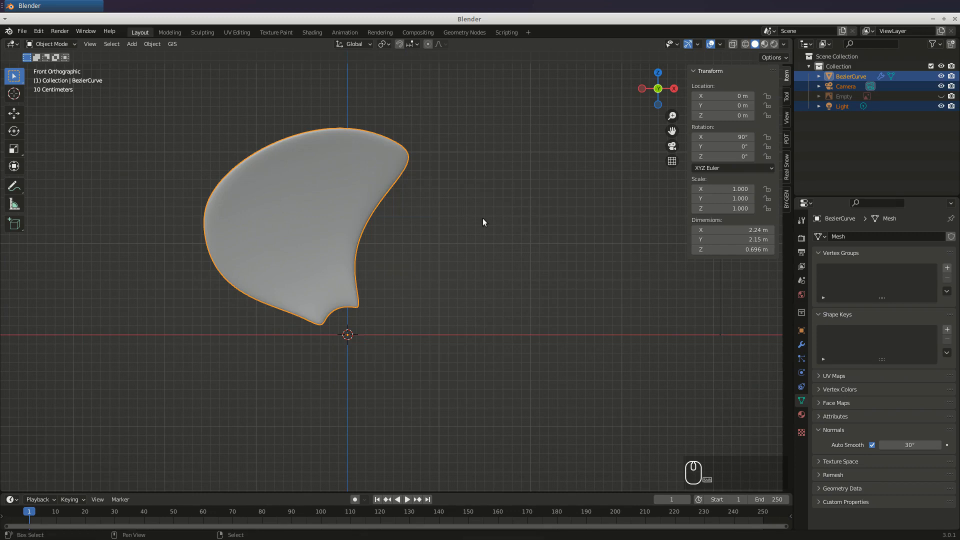
pyautogui.hotkey('shift', 'a')
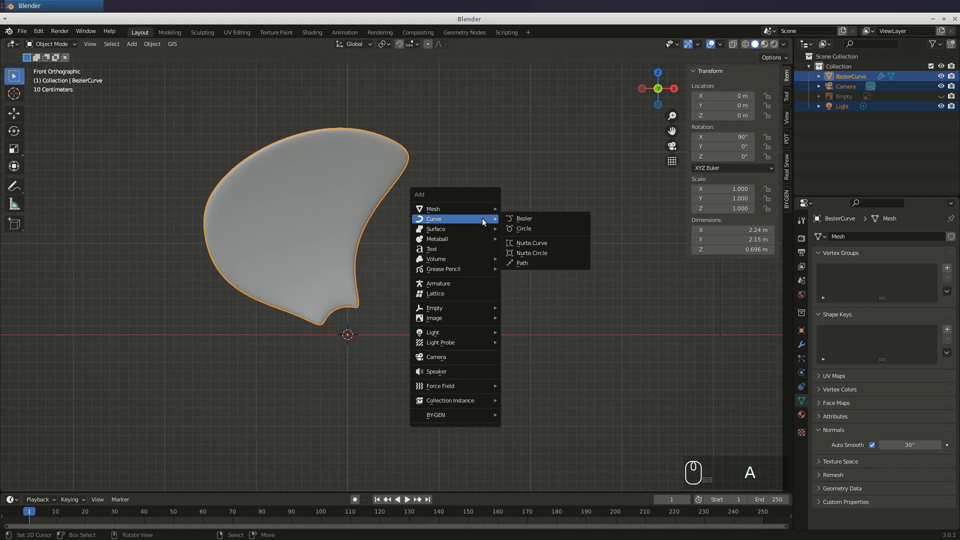
pyautogui.moveTo(482, 210)
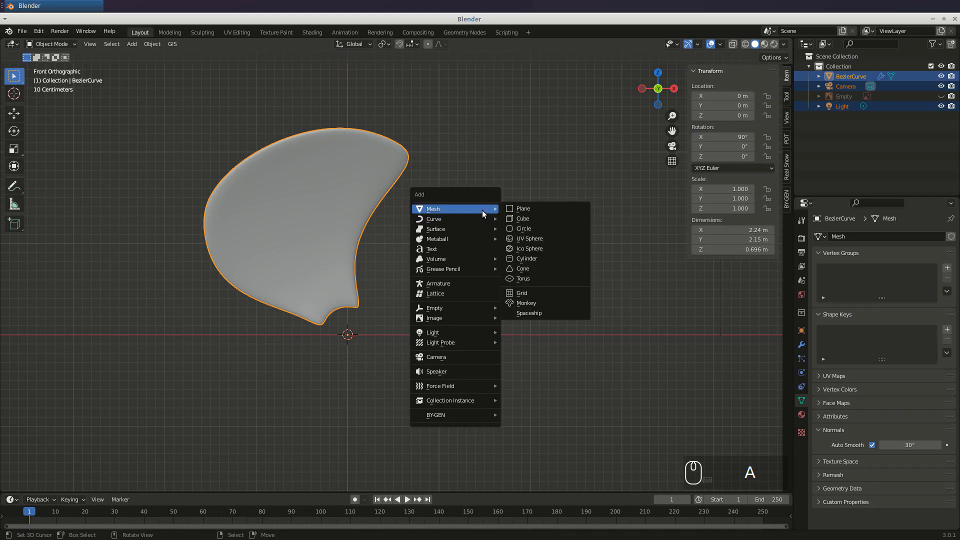
pyautogui.click(529, 257)
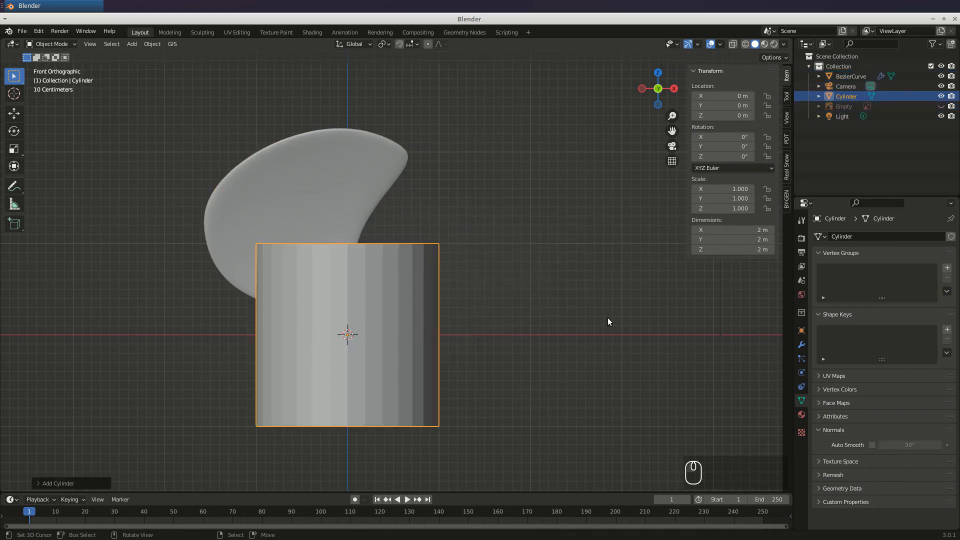
# Rotate the cylinder 90° about the X axis and scale it uniformly to about 0.75 m as the propeller hub.
pyautogui.press('r')
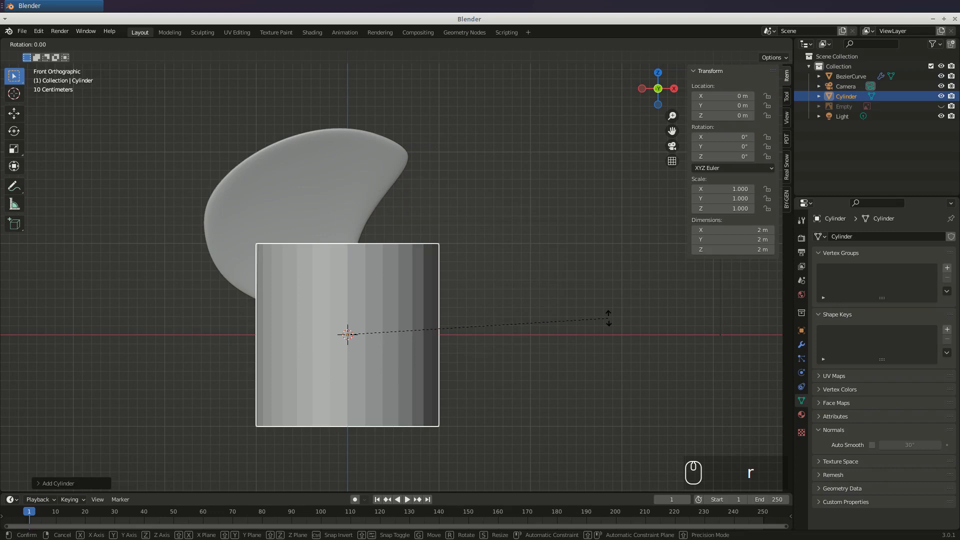
pyautogui.press('x')
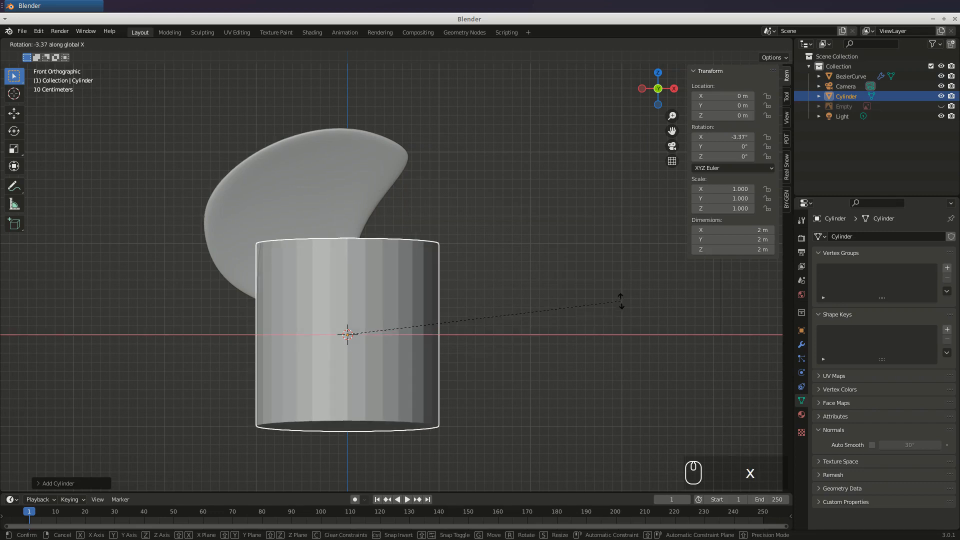
pyautogui.press('KP_9')
pyautogui.press('KP_0')
pyautogui.press('Return')
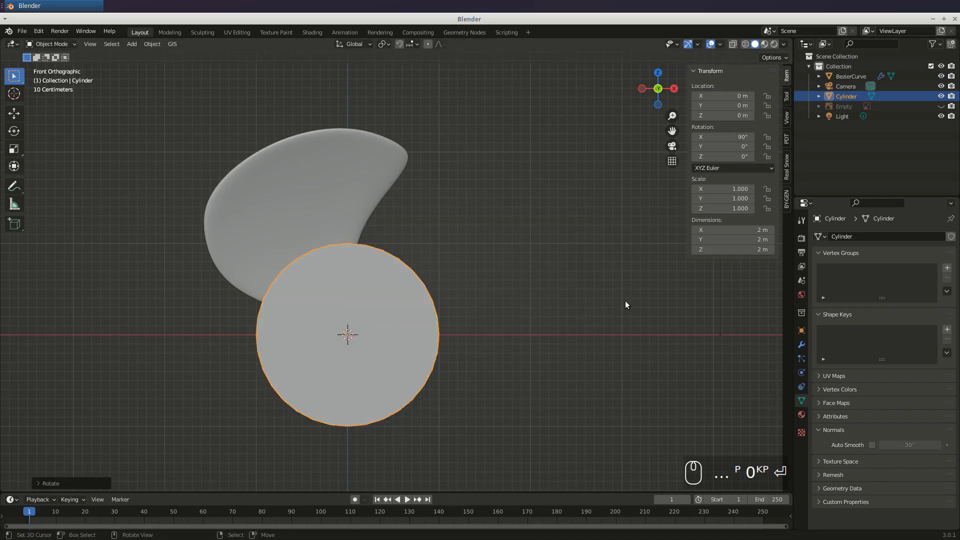
pyautogui.press('s')
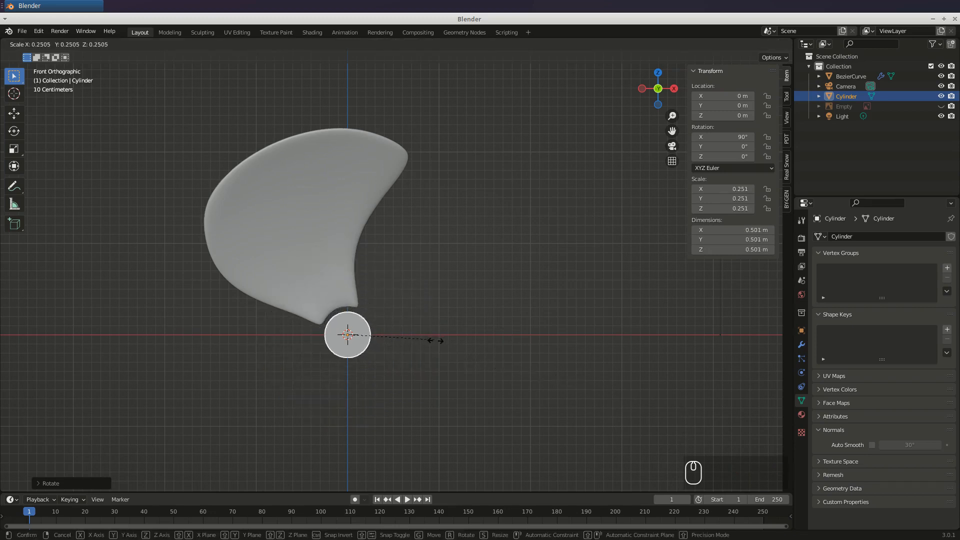
pyautogui.click(471, 376)
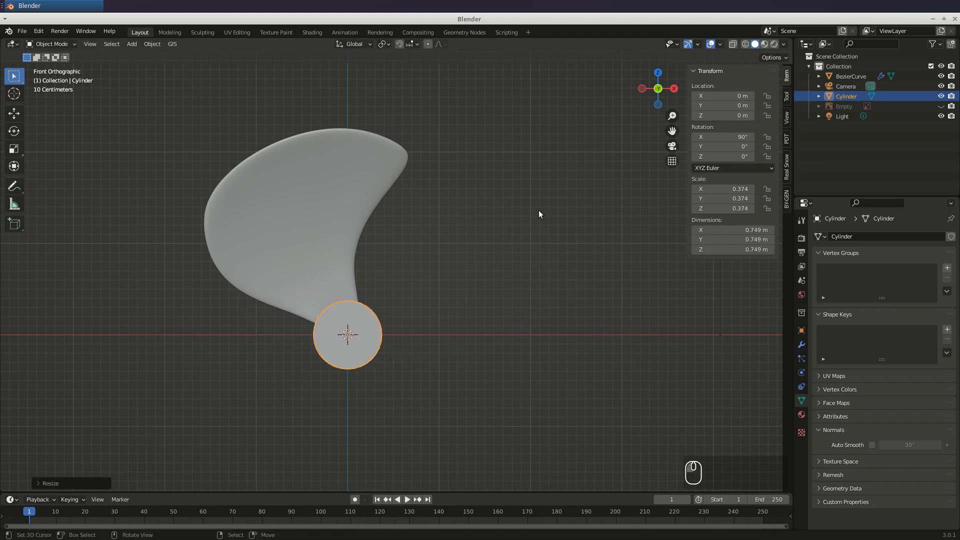
# Set the blade's origin to the 3D cursor at the hub centre and try rotating the blade around it.
pyautogui.click(350, 340)
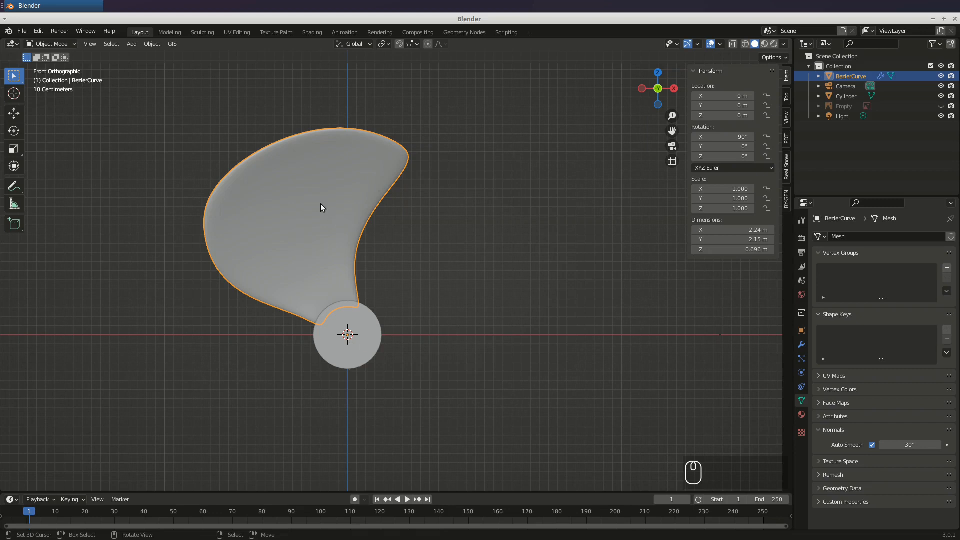
pyautogui.click(152, 44)
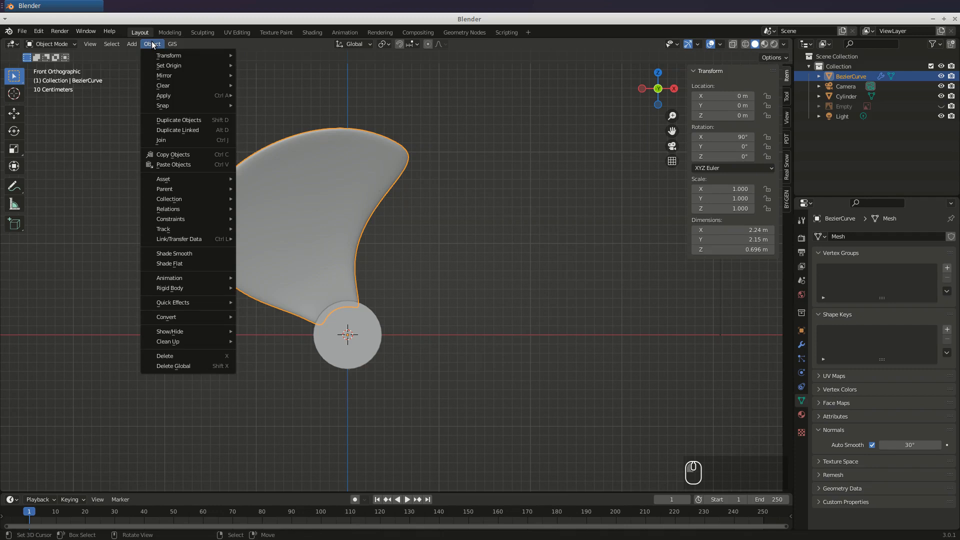
pyautogui.moveTo(184, 70)
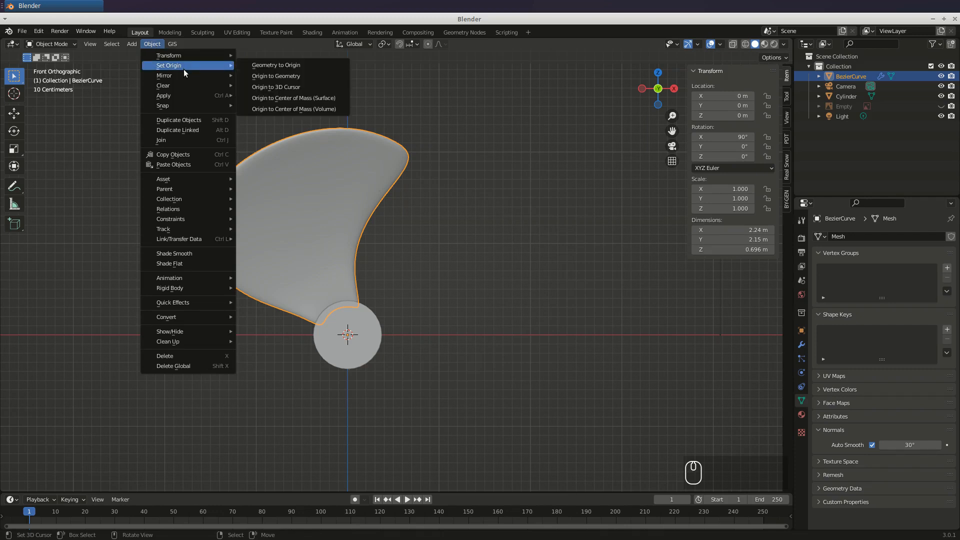
pyautogui.click(283, 86)
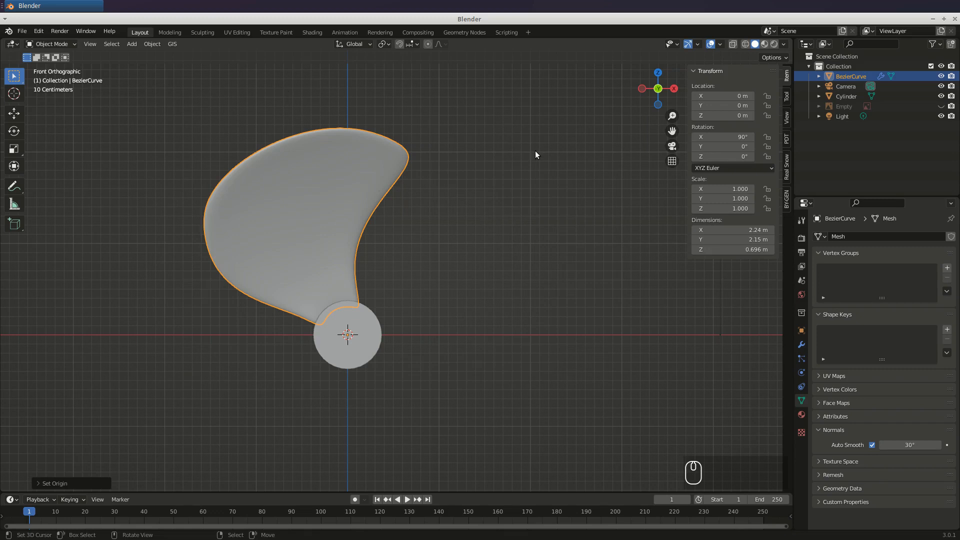
pyautogui.press('r')
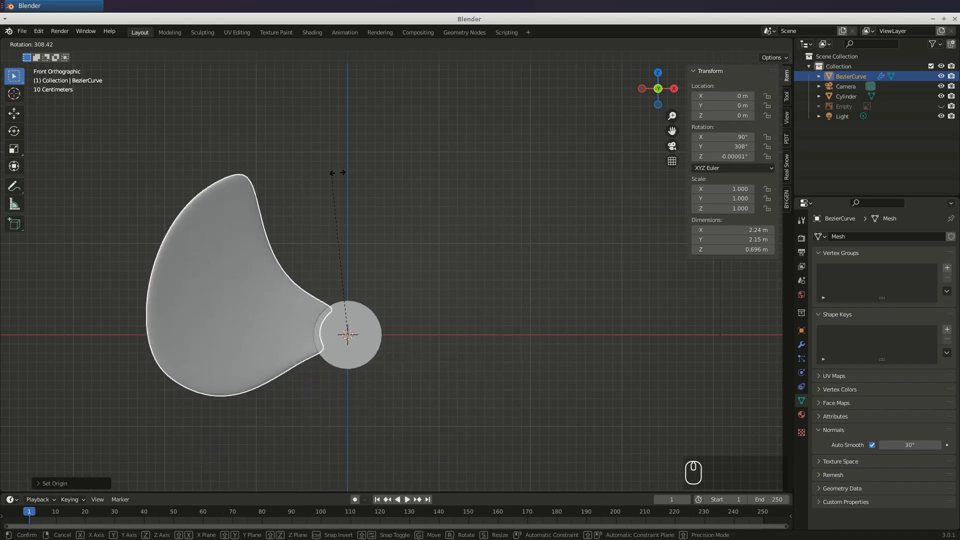
pyautogui.rightClick(565, 280)
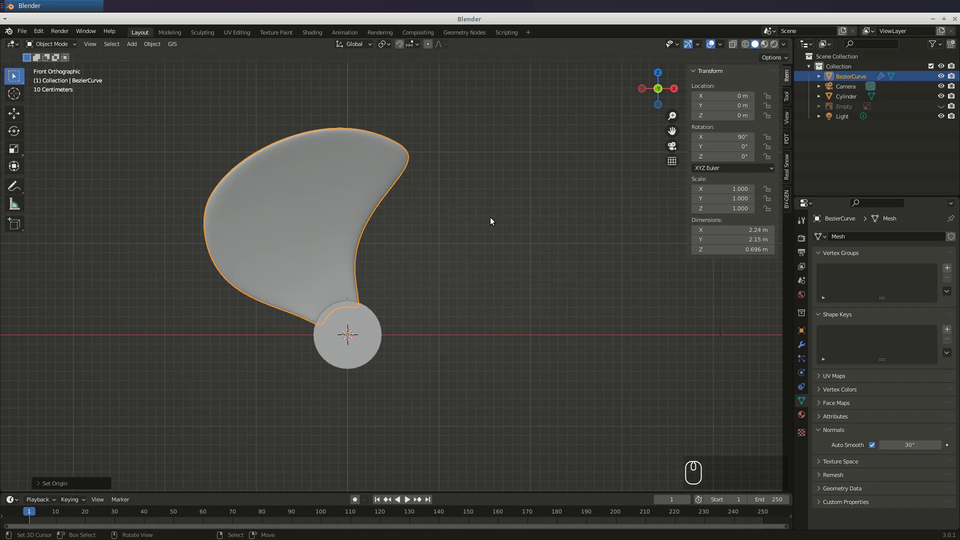
# Duplicate the blade and rotate the copy 90° about the global Y axis around the hub.
pyautogui.hotkey('shift', 'd')
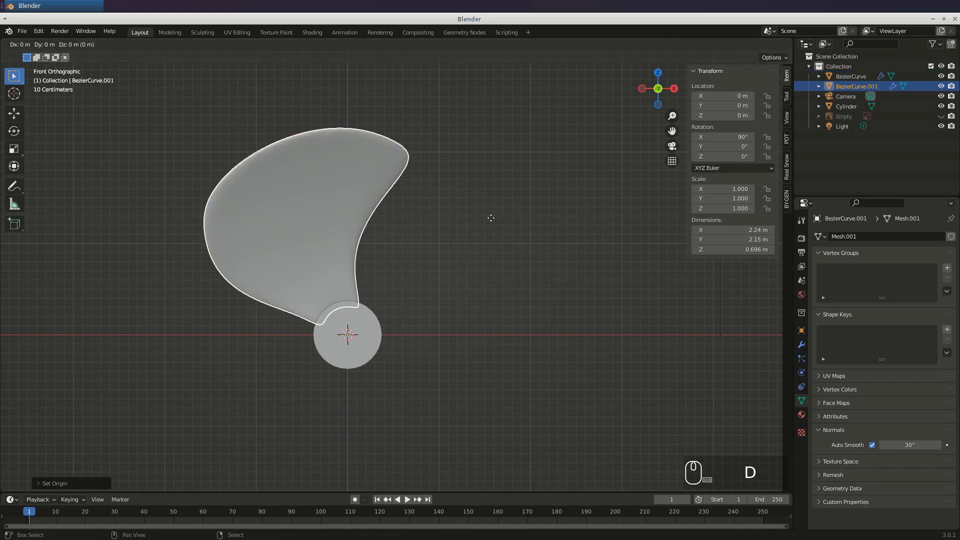
pyautogui.press('r')
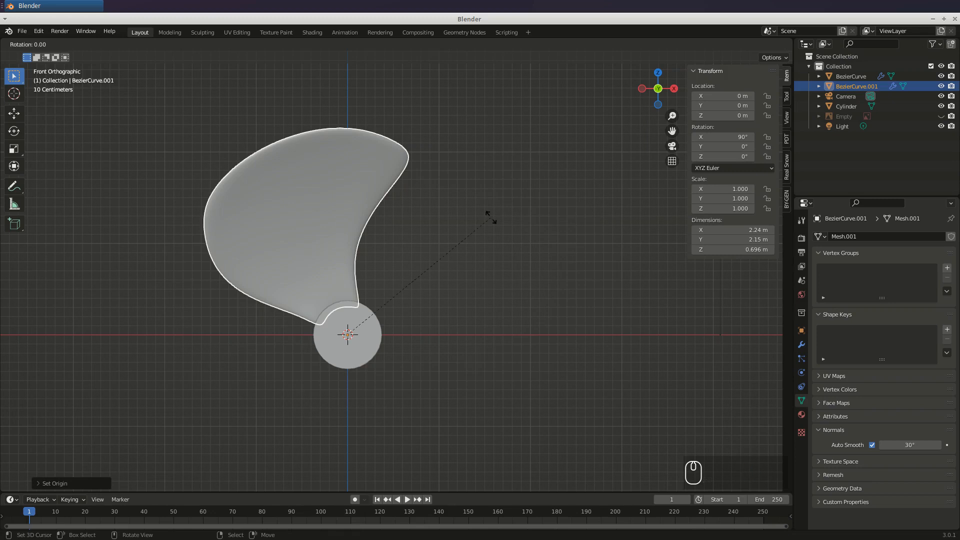
pyautogui.press('y')
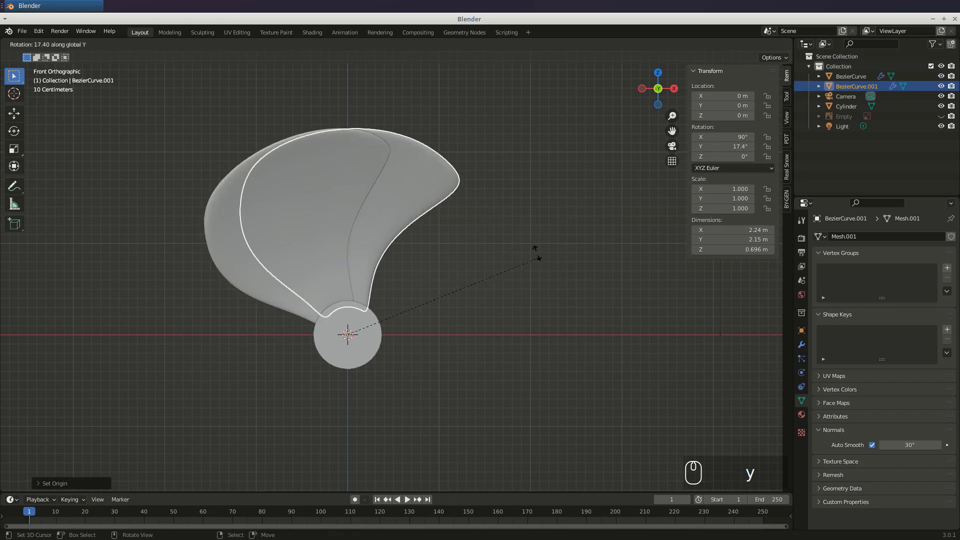
pyautogui.write('90')
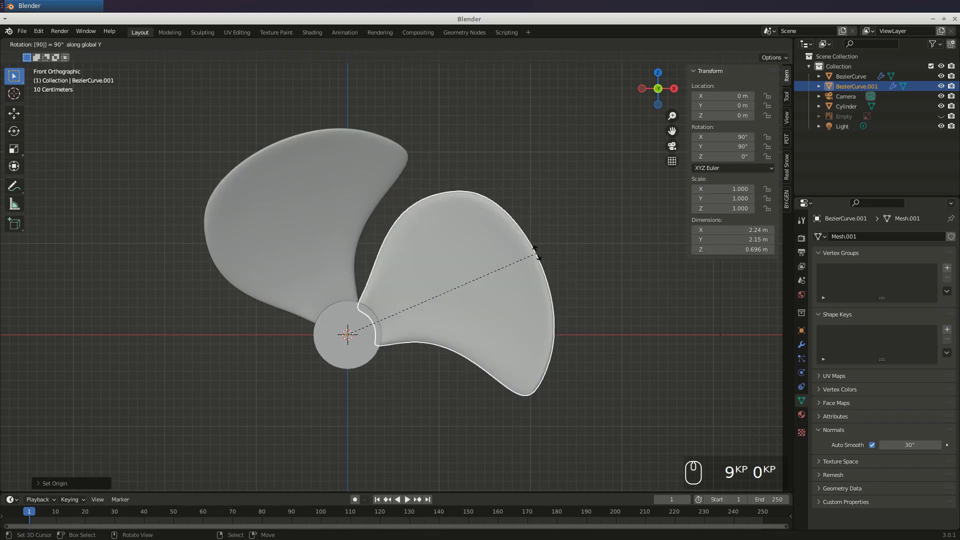
pyautogui.press('Return')
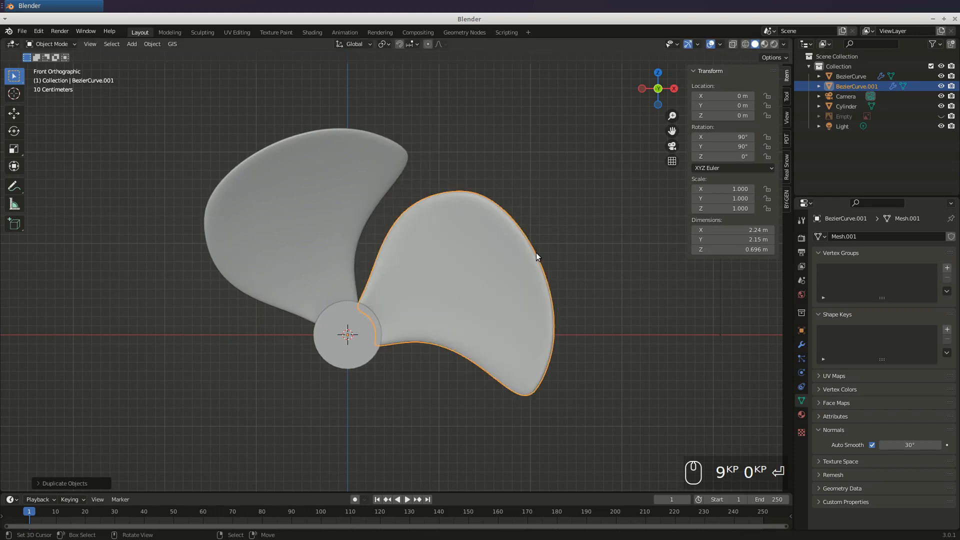
# Duplicate the second blade and rotate the copy a further 90° around the hub to make the third blade.
pyautogui.hotkey('shift', 'd')
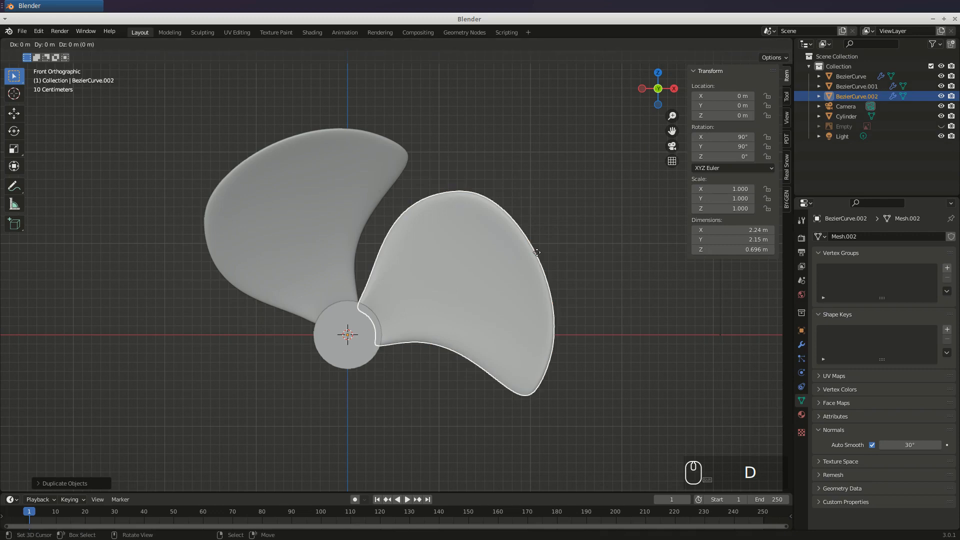
pyautogui.press('r')
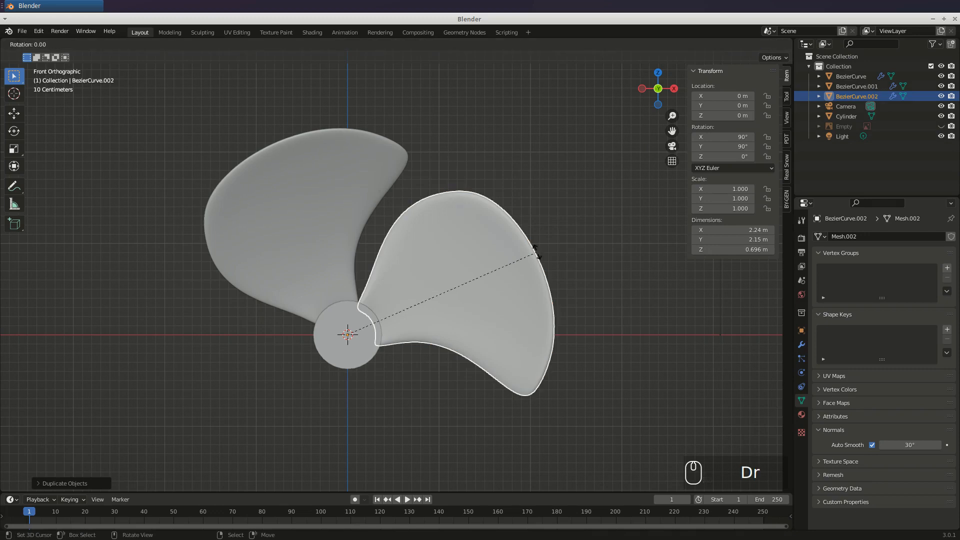
pyautogui.press('KP_9')
pyautogui.press('KP_0')
pyautogui.press('Return')
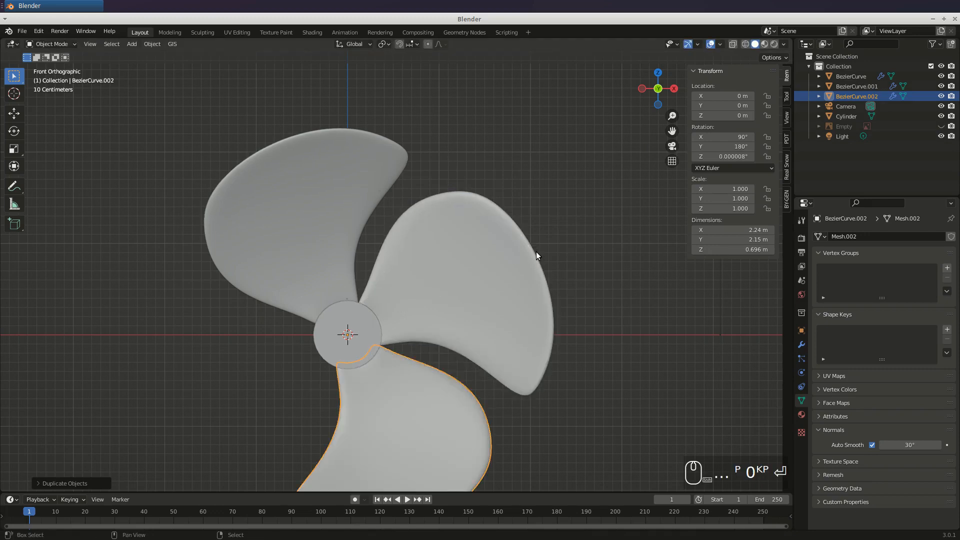
# Duplicate the third blade and rotate the copy a further 90° around the hub to complete four blades.
pyautogui.hotkey('shift', 'd')
pyautogui.press('r')
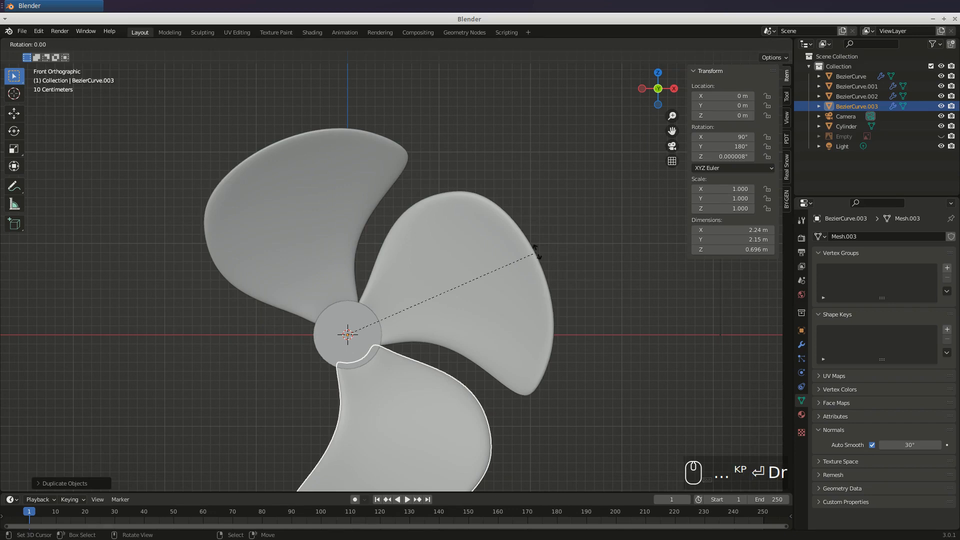
pyautogui.press('KP_9')
pyautogui.press('KP_0')
pyautogui.press('Return')
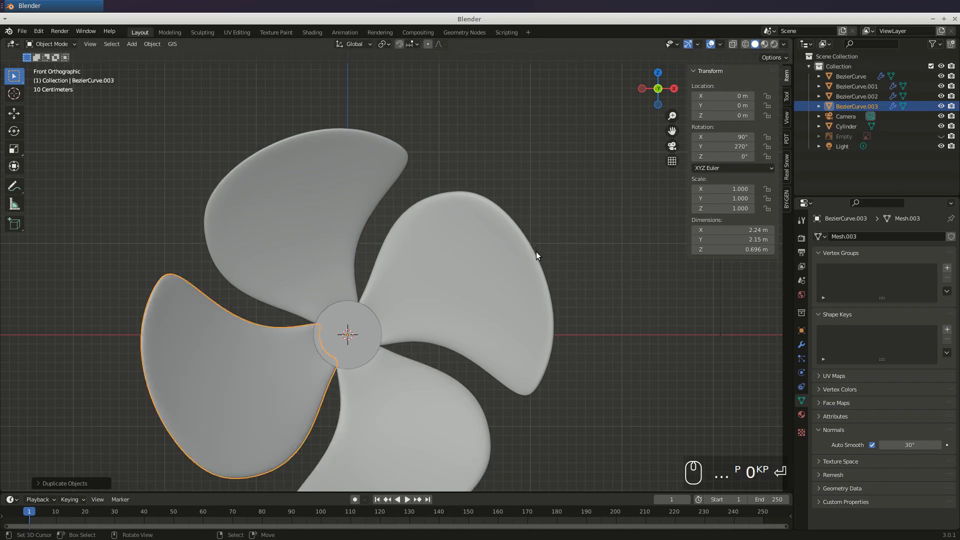
# Try to join the four blades and the cylinder hub into one object, with the hub as the active object.
pyautogui.scroll(-2, 449, 263)
pyautogui.keyDown('shift'); pyautogui.moveTo(427, 290); pyautogui.dragTo(394, 294, button='middle'); pyautogui.keyUp('shift')
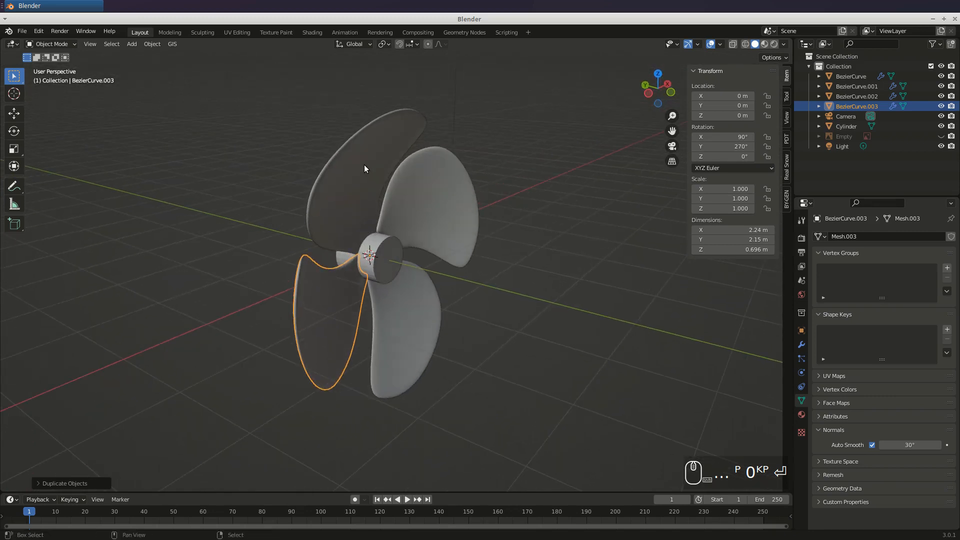
pyautogui.click(360, 162)
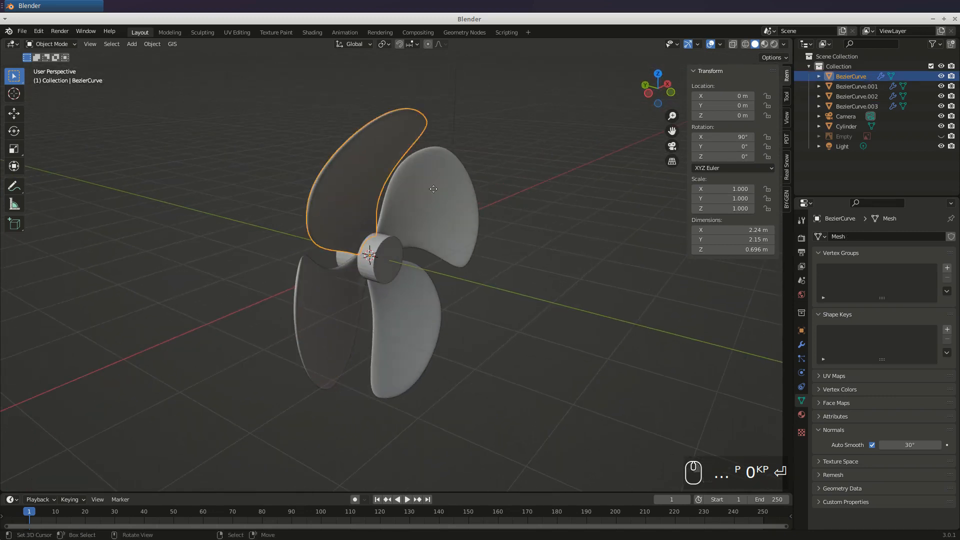
pyautogui.press('g')
pyautogui.press('Escape')
pyautogui.keyDown('shift'); pyautogui.click(431, 215); pyautogui.keyUp('shift')
pyautogui.keyDown('shift'); pyautogui.click(417, 345); pyautogui.keyUp('shift')
pyautogui.keyDown('shift'); pyautogui.click(339, 317); pyautogui.keyUp('shift')
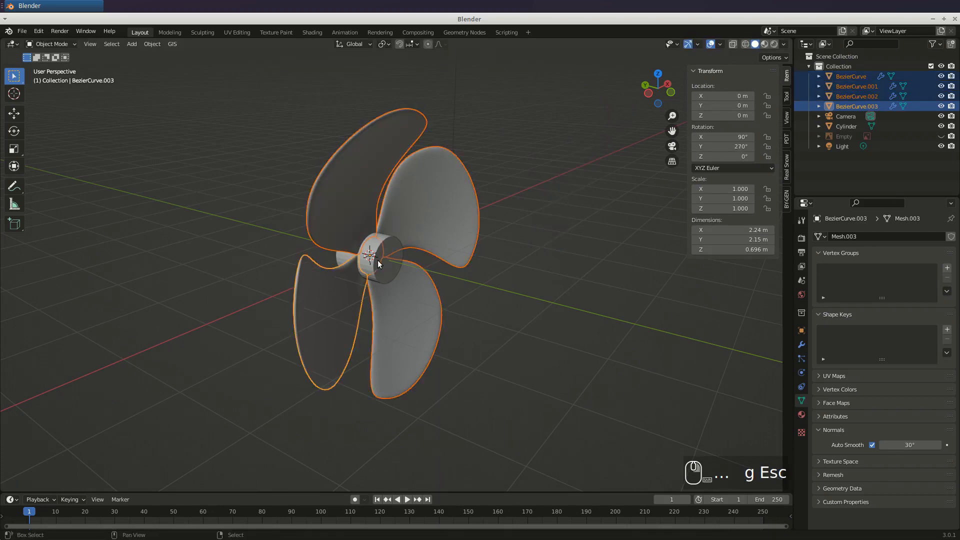
pyautogui.keyDown('shift'); pyautogui.click(375, 245); pyautogui.keyUp('shift')
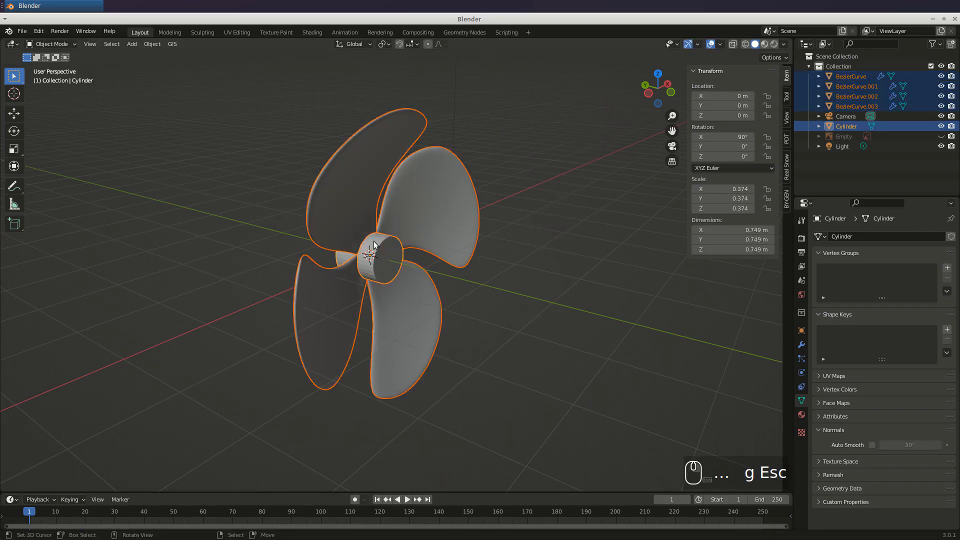
pyautogui.hotkey('ctrl', 'j')
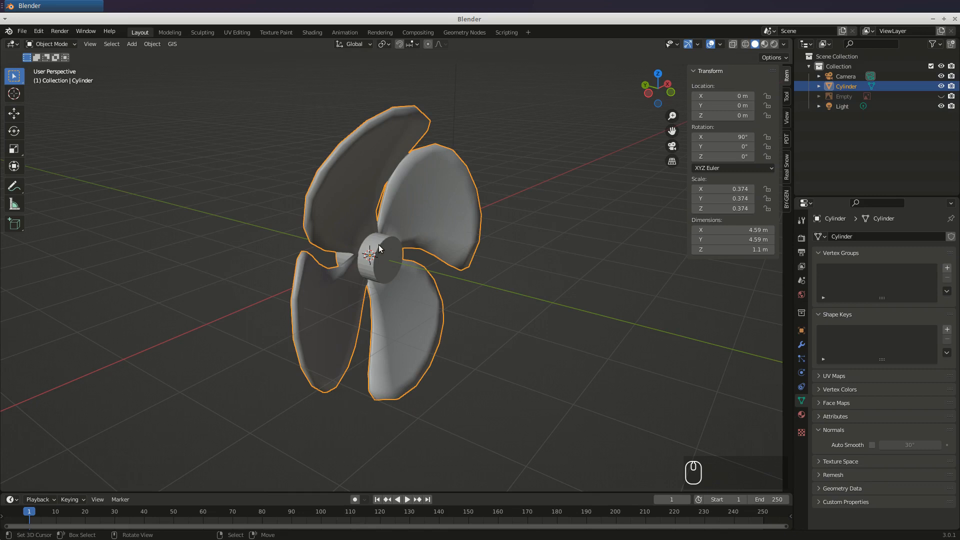
# Inspect the joined hub and blade surfaces, and undo the join.
pyautogui.scroll(5, 379, 248)
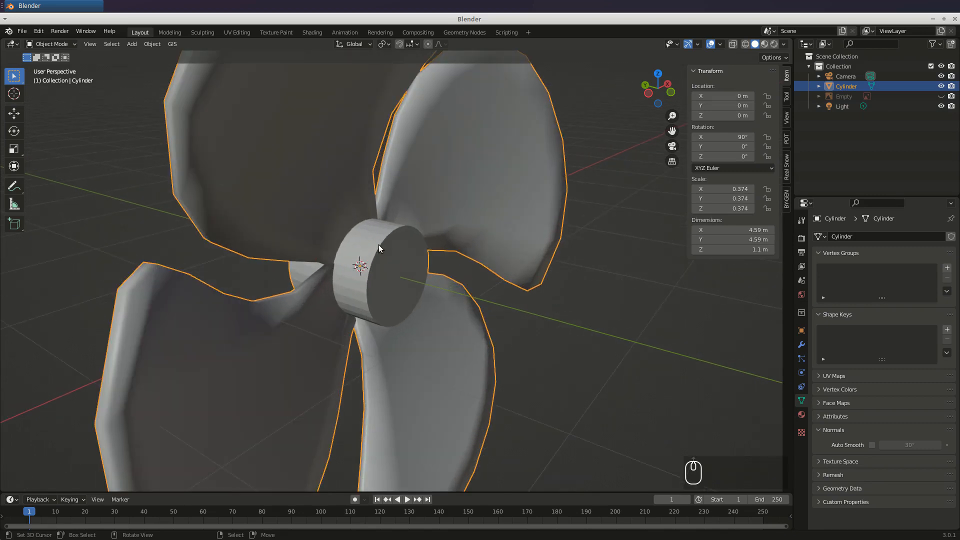
pyautogui.scroll(-5, 379, 249)
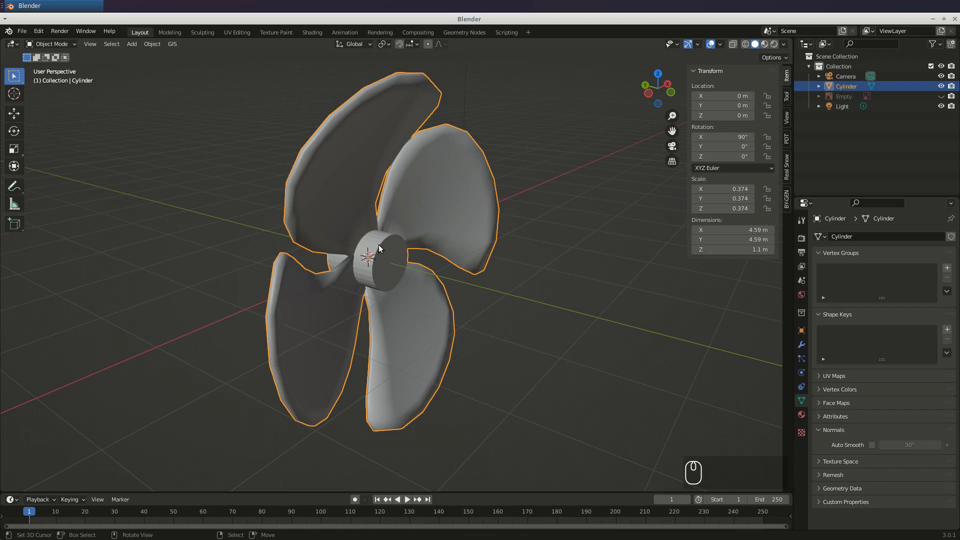
pyautogui.hotkey('ctrl', 'z')
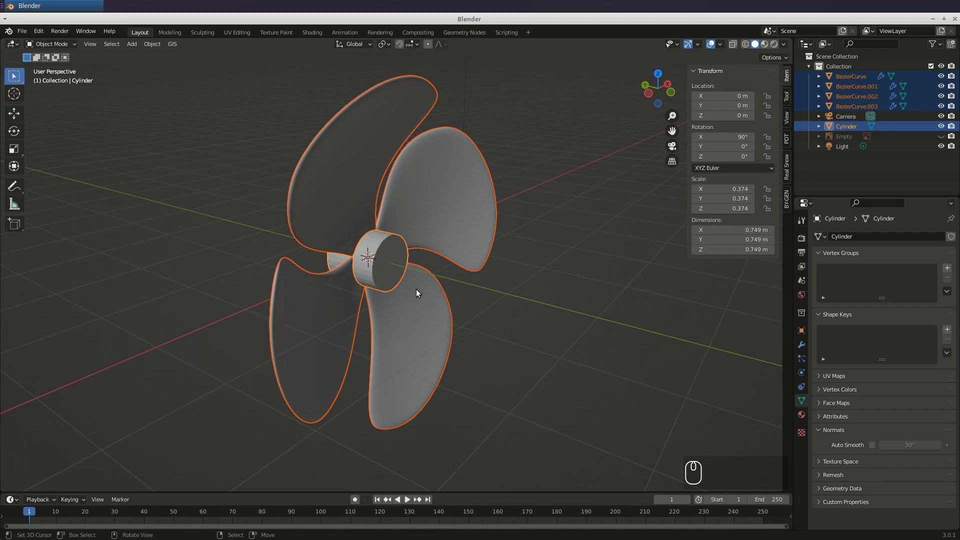
# Try joining the hub and blades with the original blade as the active object, and undo it.
pyautogui.moveTo(416, 289); pyautogui.dragTo(394, 287, button='middle')
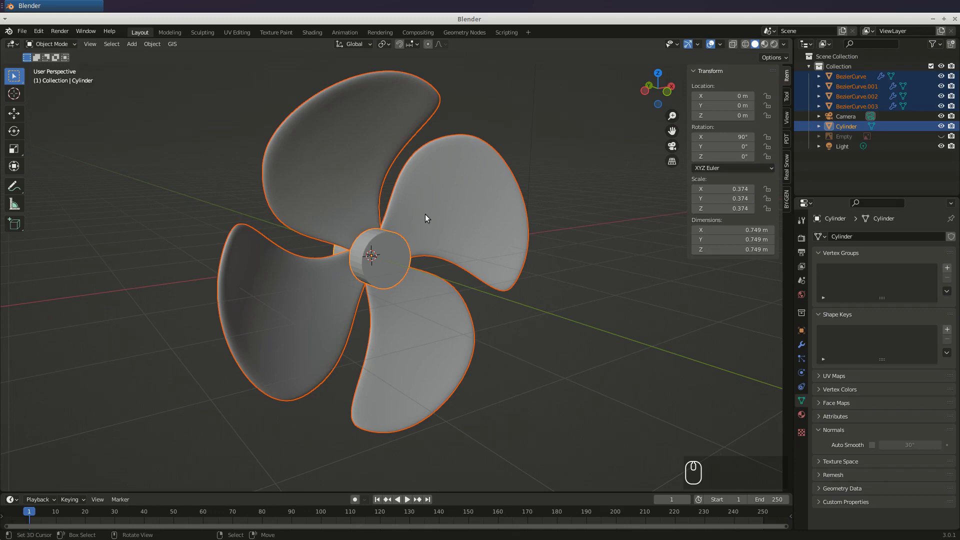
pyautogui.keyDown('shift'); pyautogui.click(395, 248); pyautogui.keyUp('shift')
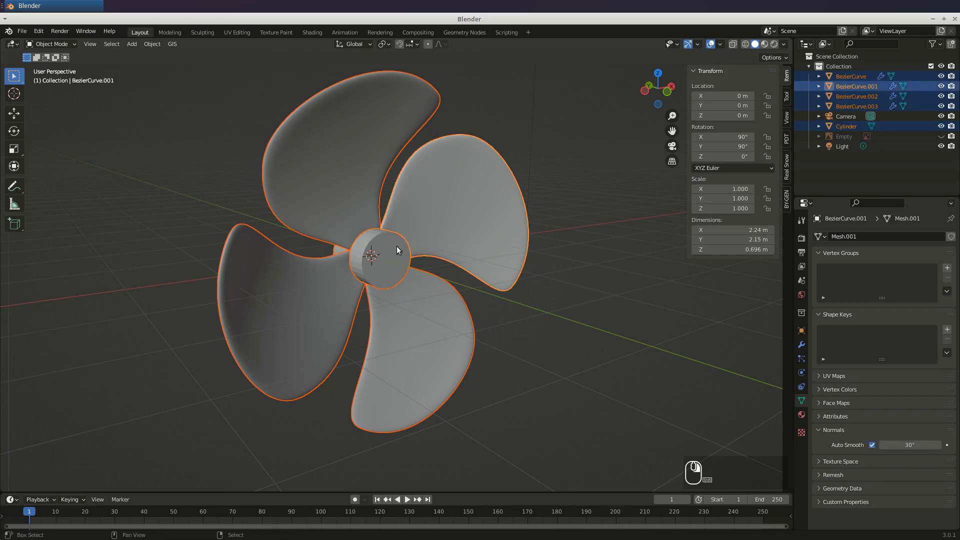
pyautogui.keyDown('shift'); pyautogui.click(340, 95); pyautogui.keyUp('shift')
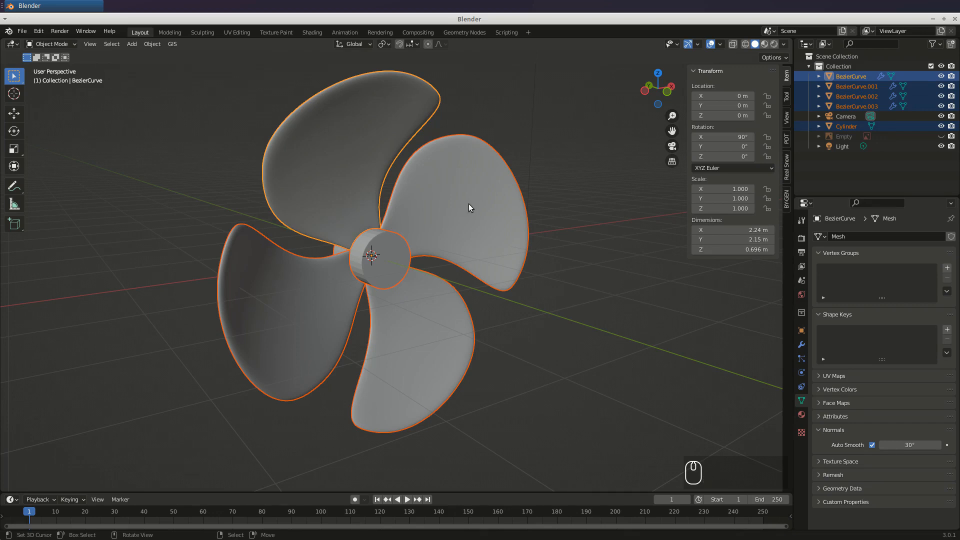
pyautogui.hotkey('ctrl', 'j')
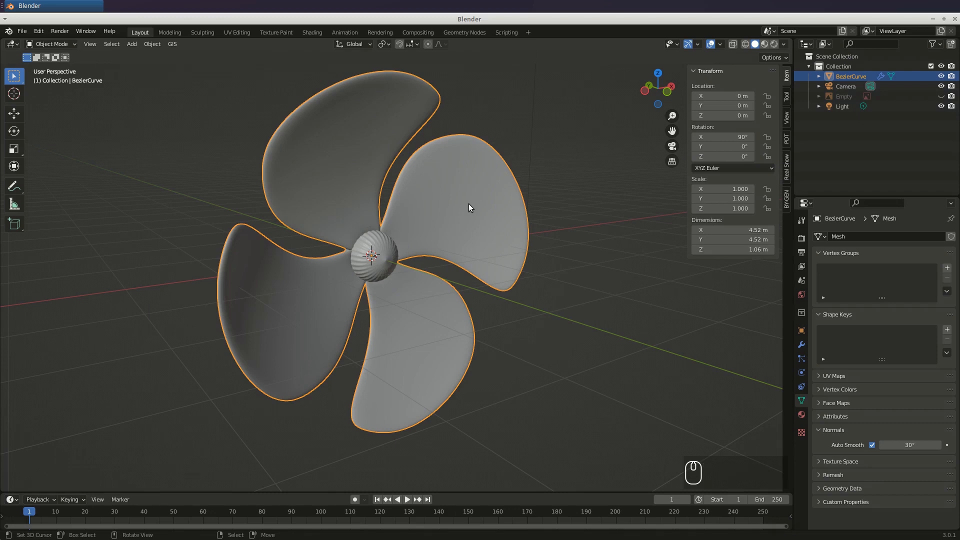
pyautogui.hotkey('ctrl', 'z')
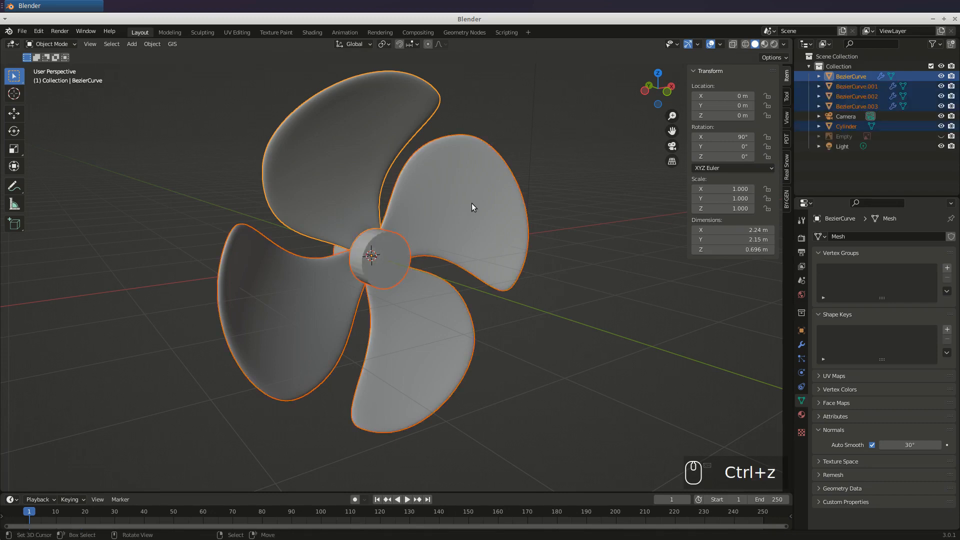
# Apply the Subdivision modifier on the original blade, BezierCurve.
pyautogui.click(320, 95)
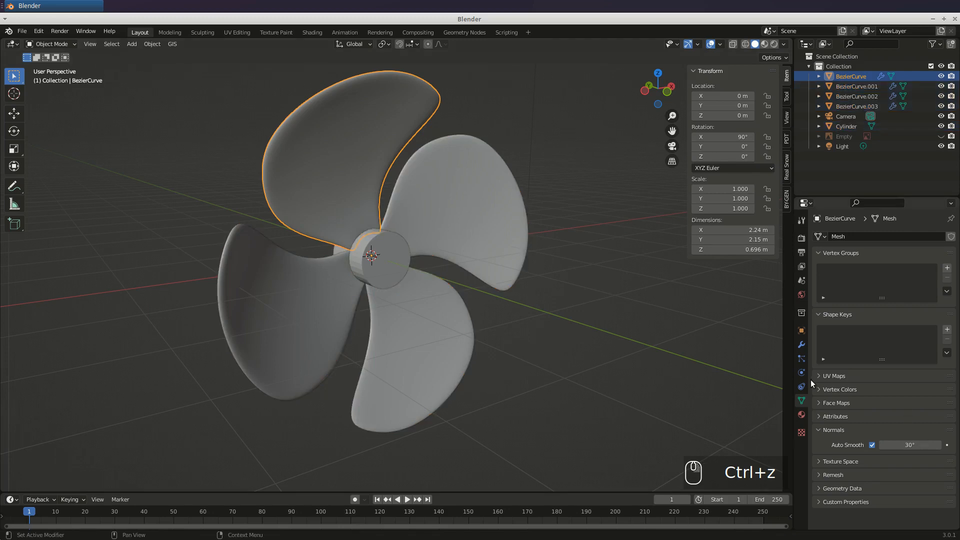
pyautogui.click(802, 344)
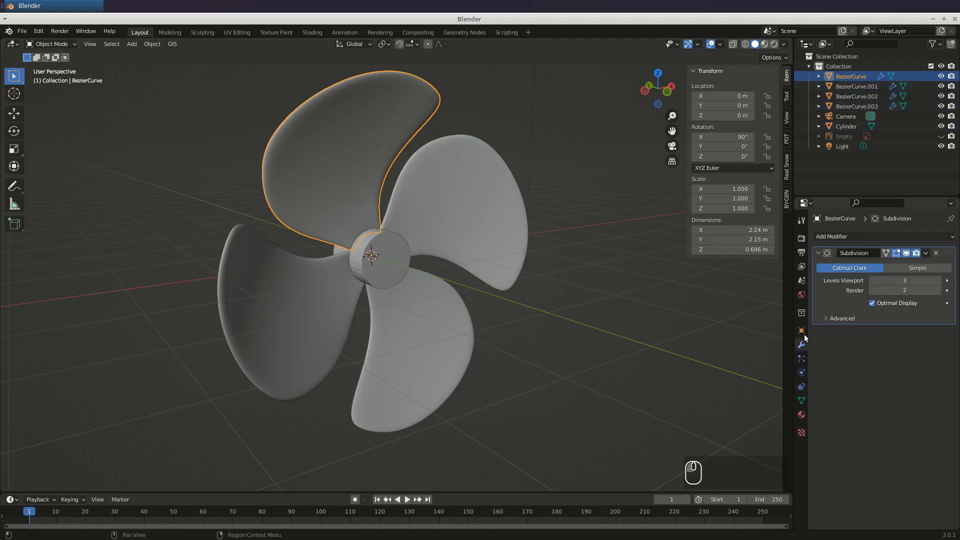
pyautogui.click(818, 253)
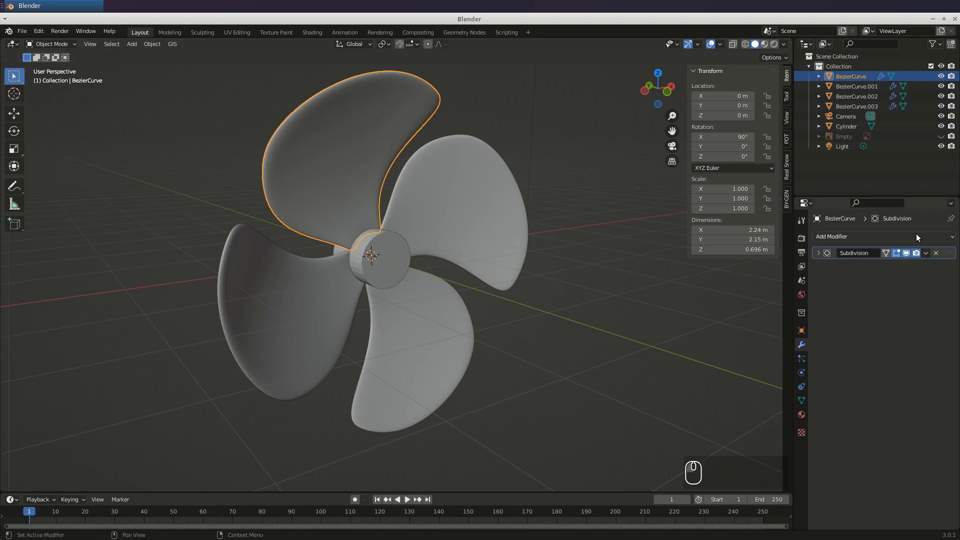
pyautogui.click(925, 255)
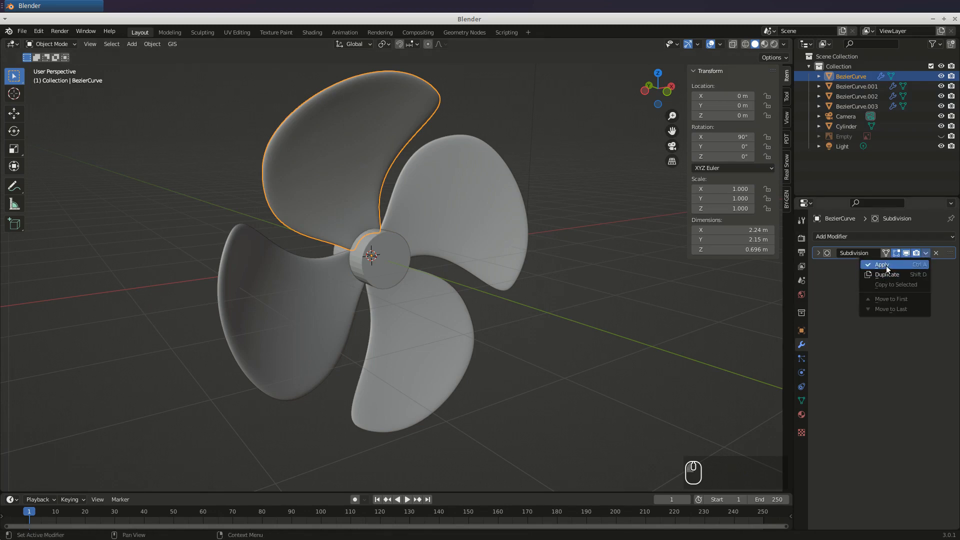
pyautogui.click(886, 265)
# Select the three duplicated blades with BezierCurve.003 active and apply its Subdivision modifier.
pyautogui.click(487, 210)
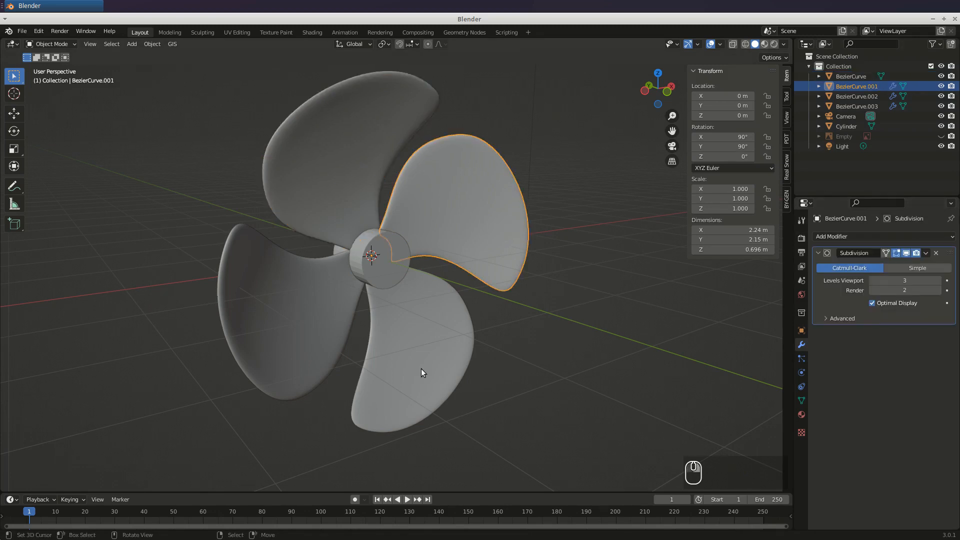
pyautogui.keyDown('shift'); pyautogui.click(375, 341); pyautogui.keyUp('shift')
pyautogui.keyDown('shift'); pyautogui.click(268, 290); pyautogui.keyUp('shift')
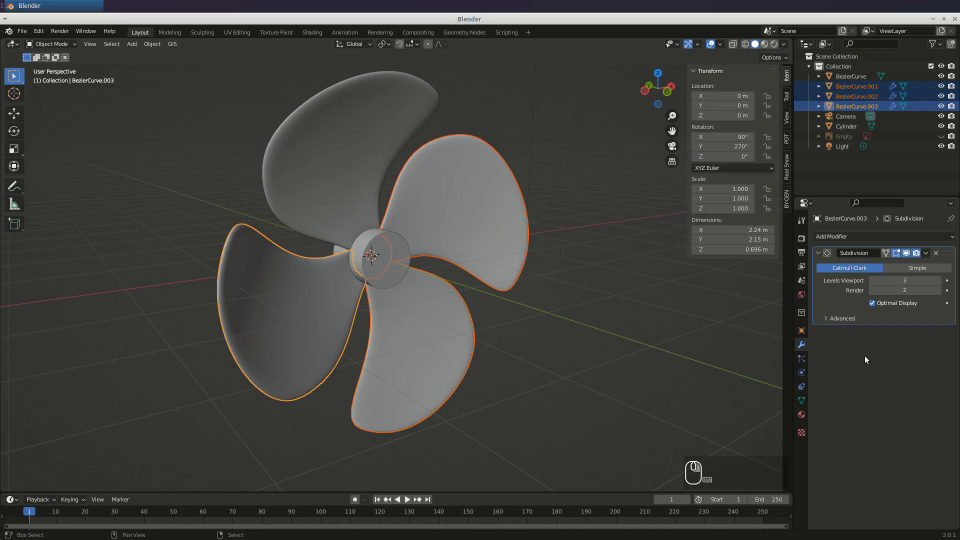
pyautogui.click(925, 253)
pyautogui.click(893, 265)
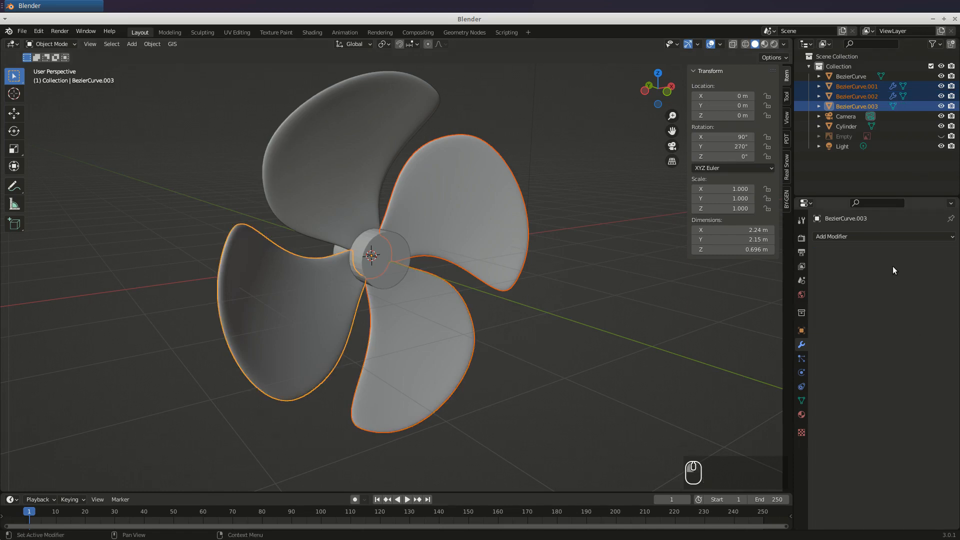
# Bake the Subdivision modifiers of the two remaining blades, BezierCurve.001 and BezierCurve.002, into their meshes in one operation.
pyautogui.click(471, 224)
pyautogui.click(436, 334)
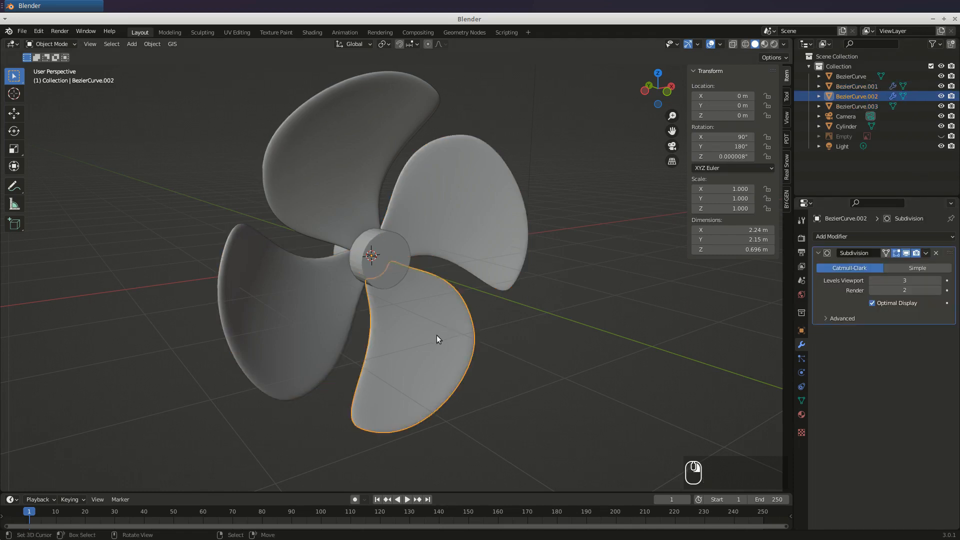
pyautogui.click(274, 295)
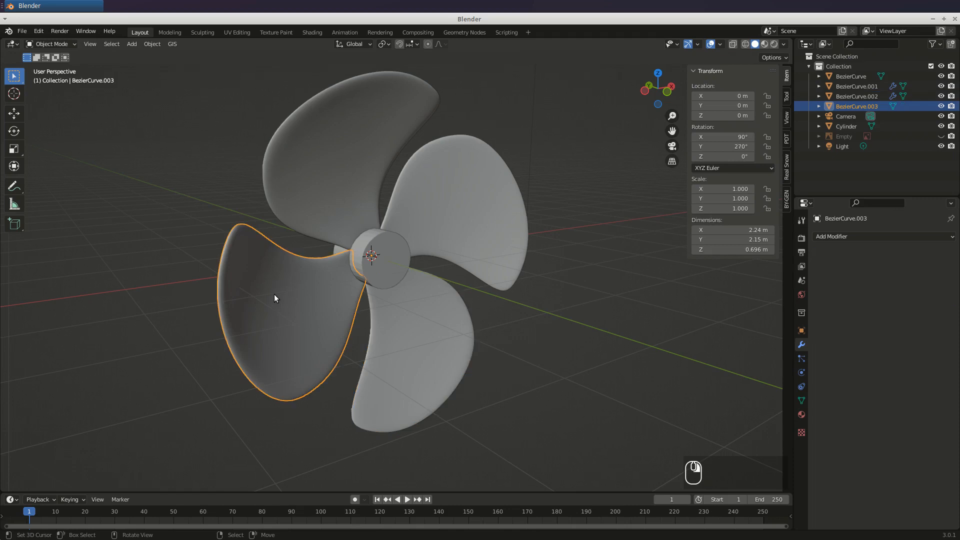
pyautogui.click(425, 353)
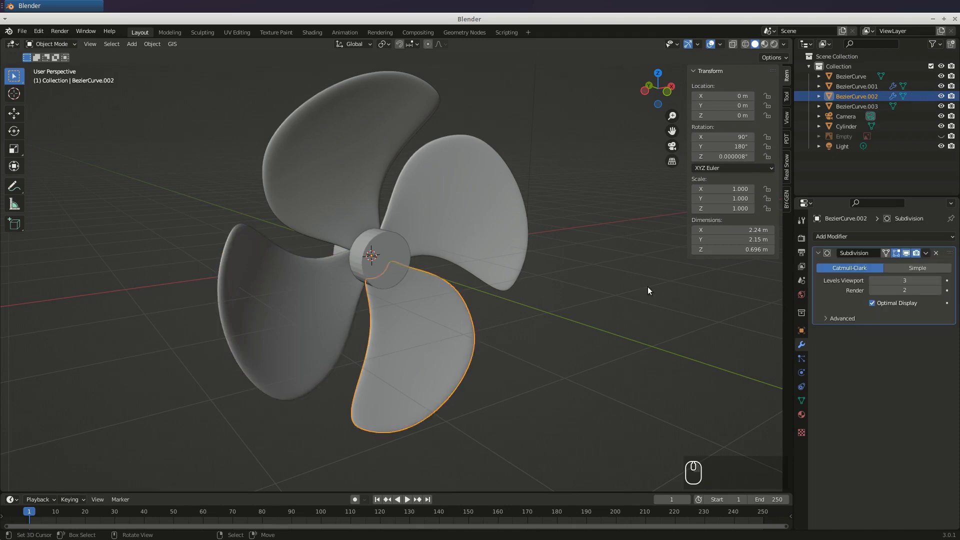
pyautogui.keyDown('shift'); pyautogui.click(497, 198); pyautogui.keyUp('shift')
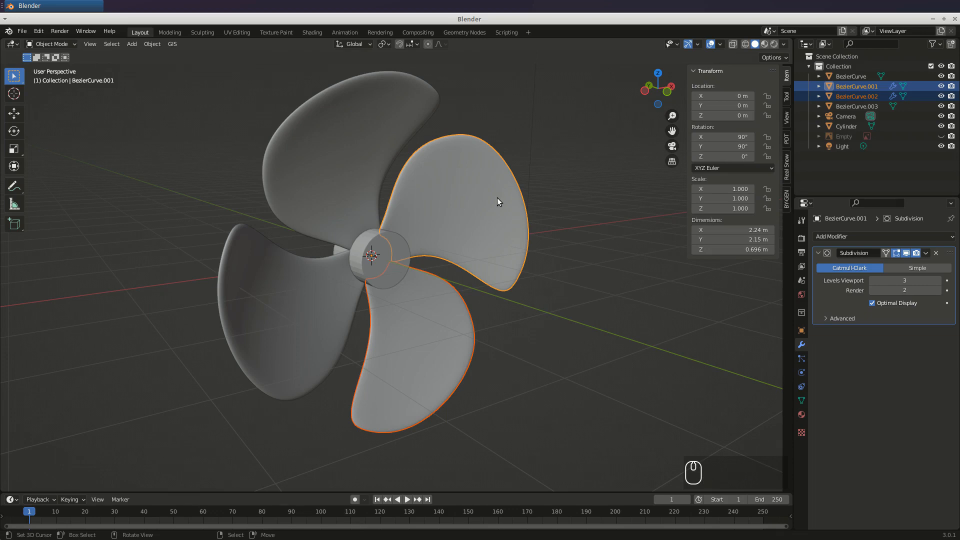
pyautogui.press('w')
pyautogui.moveTo(497, 198)
pyautogui.click(560, 207)
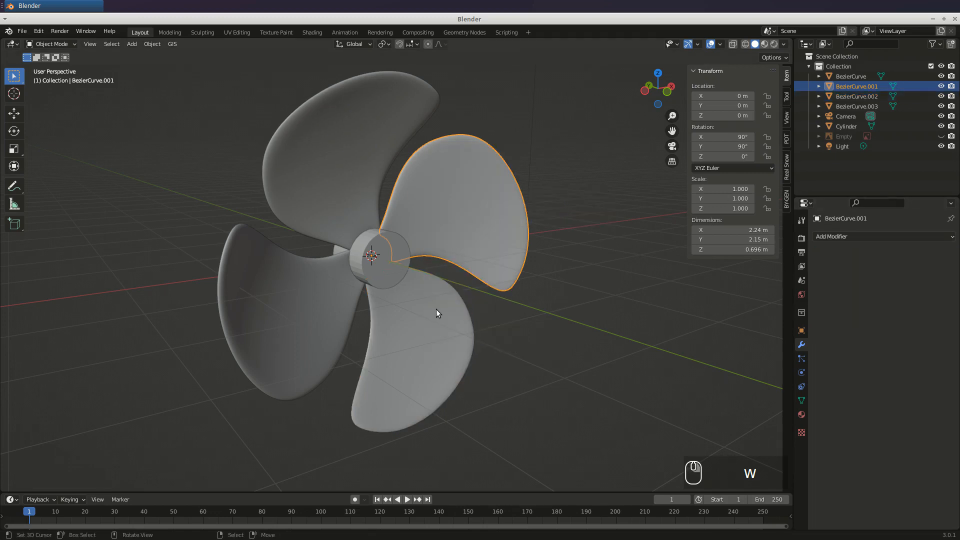
pyautogui.click(426, 347)
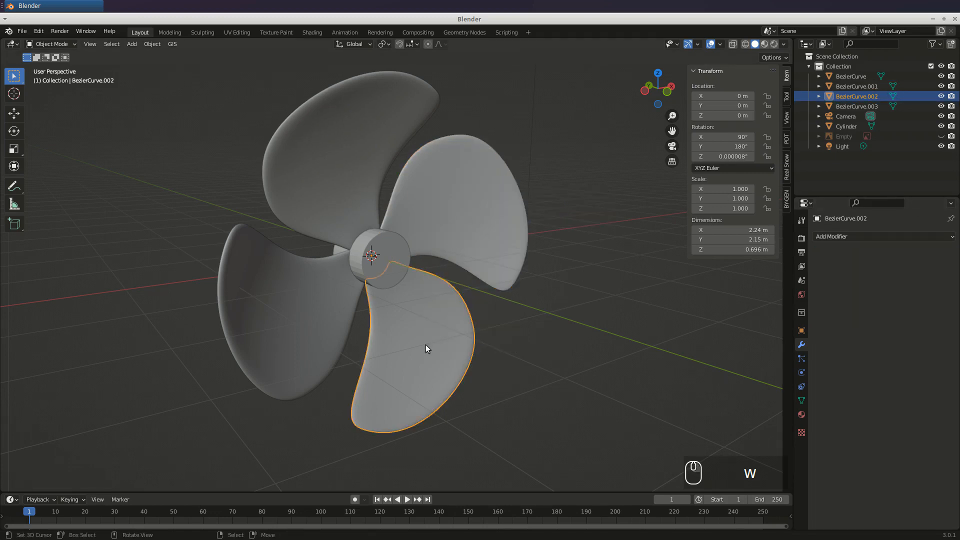
# Join the cylinder hub and all four blades into one object, with BezierCurve.003 as the active object.
pyautogui.click(392, 248)
pyautogui.keyDown('shift'); pyautogui.click(402, 323); pyautogui.keyUp('shift')
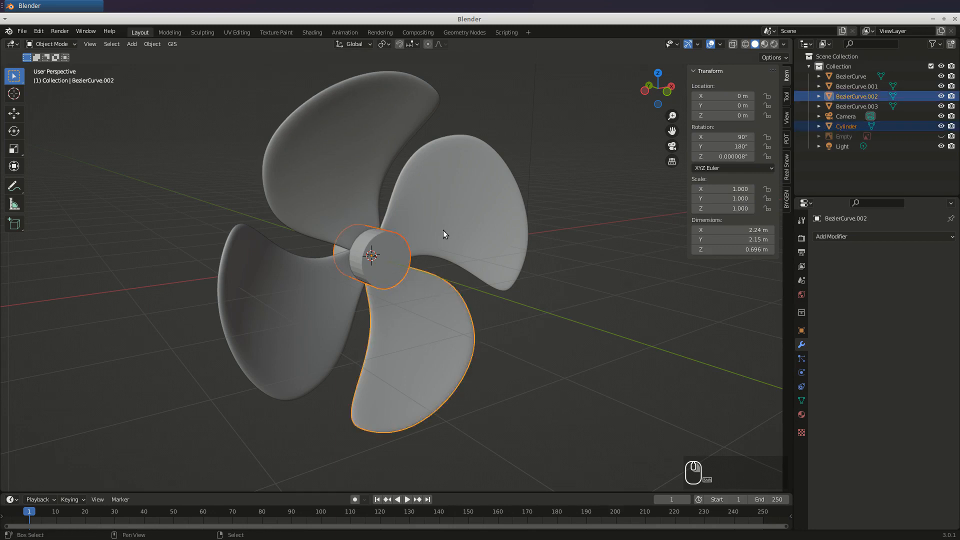
pyautogui.keyDown('shift'); pyautogui.click(443, 230); pyautogui.keyUp('shift')
pyautogui.keyDown('shift'); pyautogui.click(353, 146); pyautogui.keyUp('shift')
pyautogui.keyDown('shift'); pyautogui.click(293, 323); pyautogui.keyUp('shift')
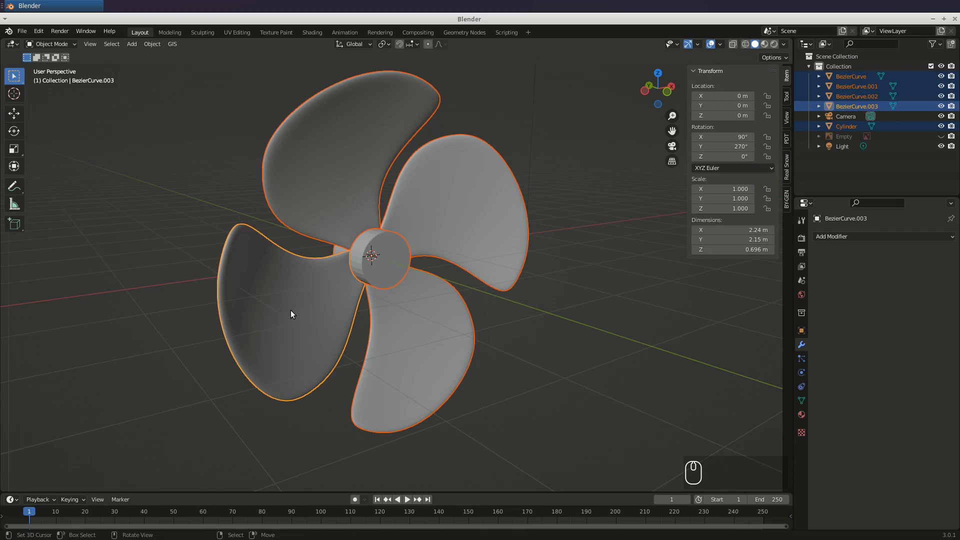
pyautogui.hotkey('ctrl', 'j')
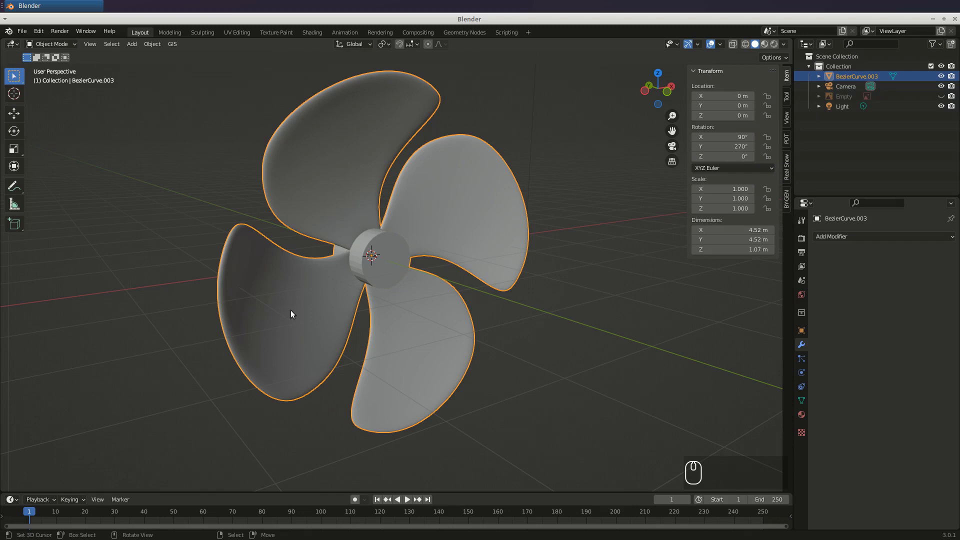
pyautogui.moveTo(294, 232); pyautogui.dragTo(307, 209, button='middle')
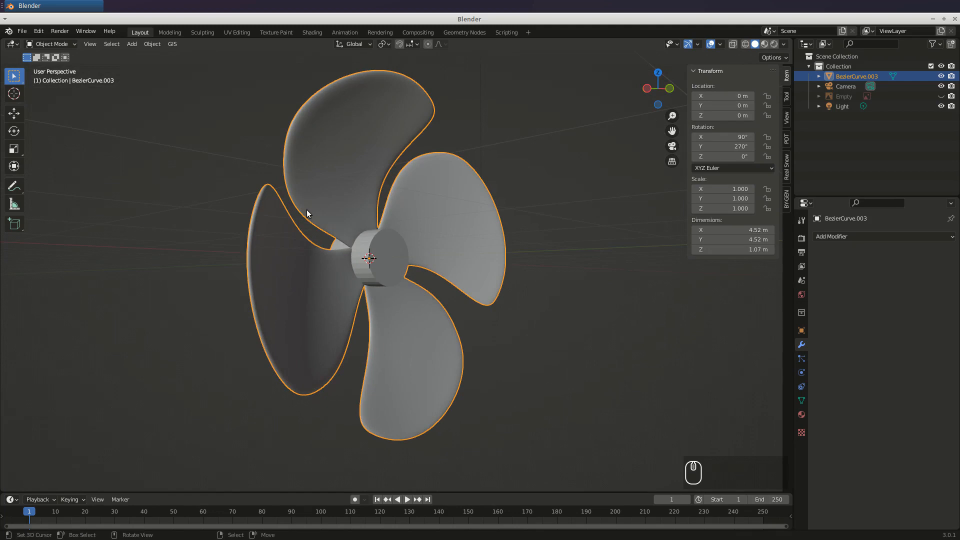
pyautogui.press('KP_1')
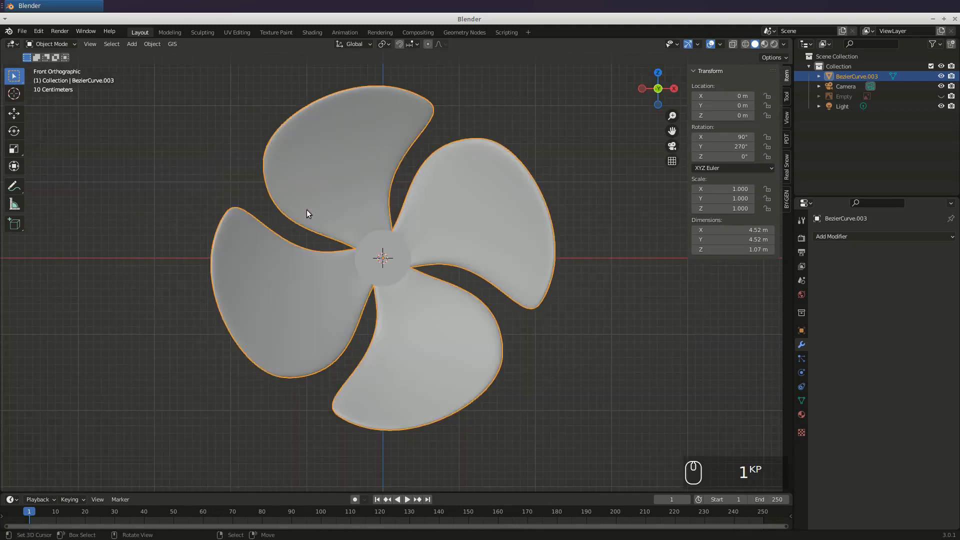